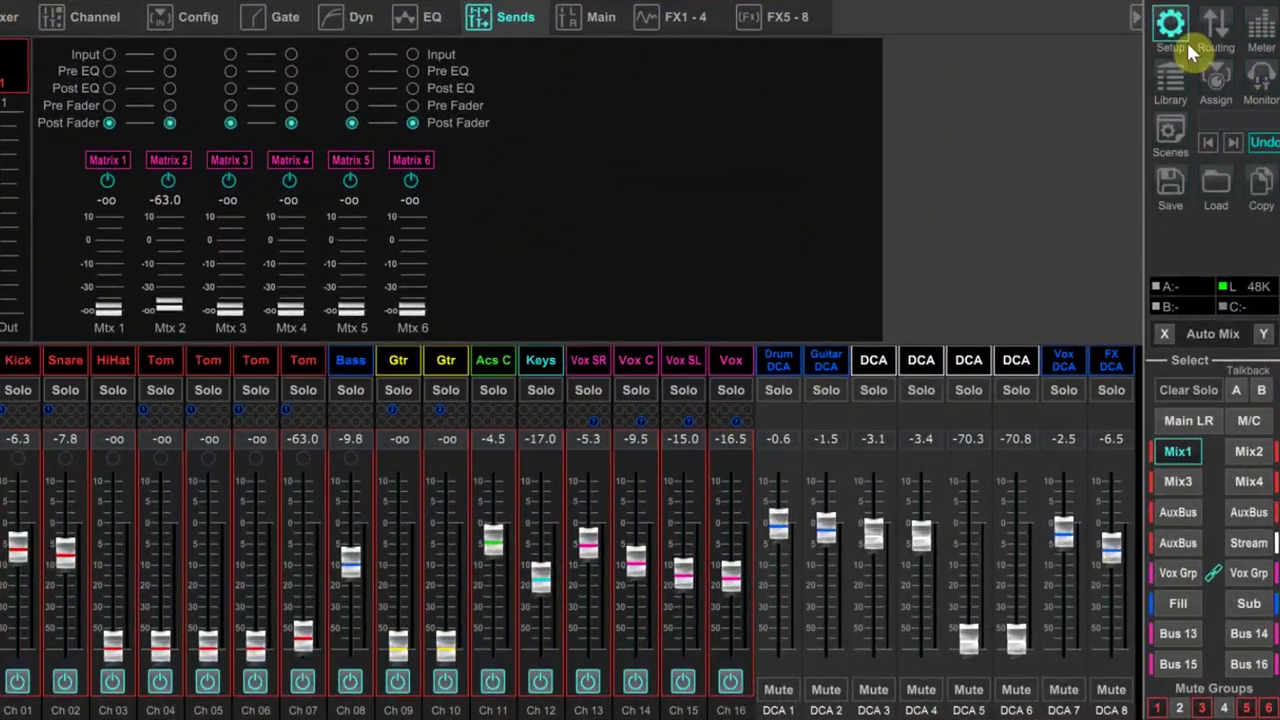
Open the input/output routing grid from the right-hand panel's Routing button
{"action": "left_click", "coordinate": [1214, 30]}
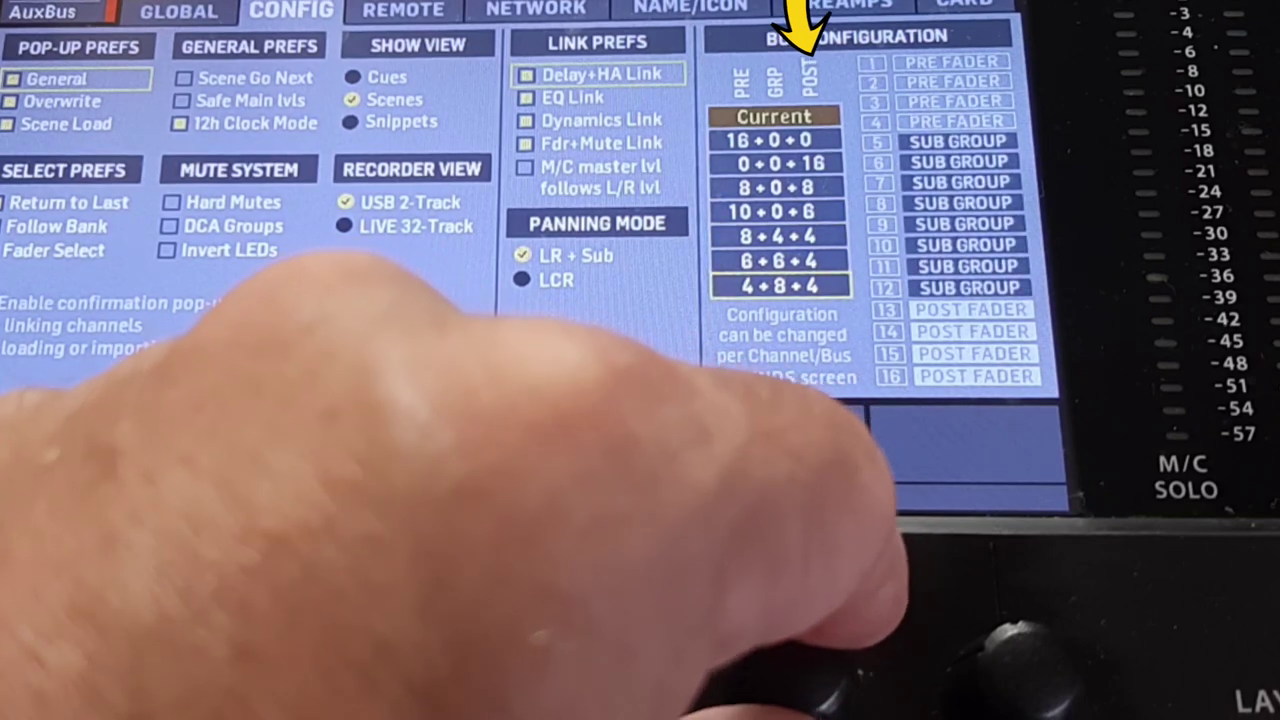
{"action": "scroll", "coordinate": [790, 660], "scroll_direction": "down", "scroll_amount": 2}
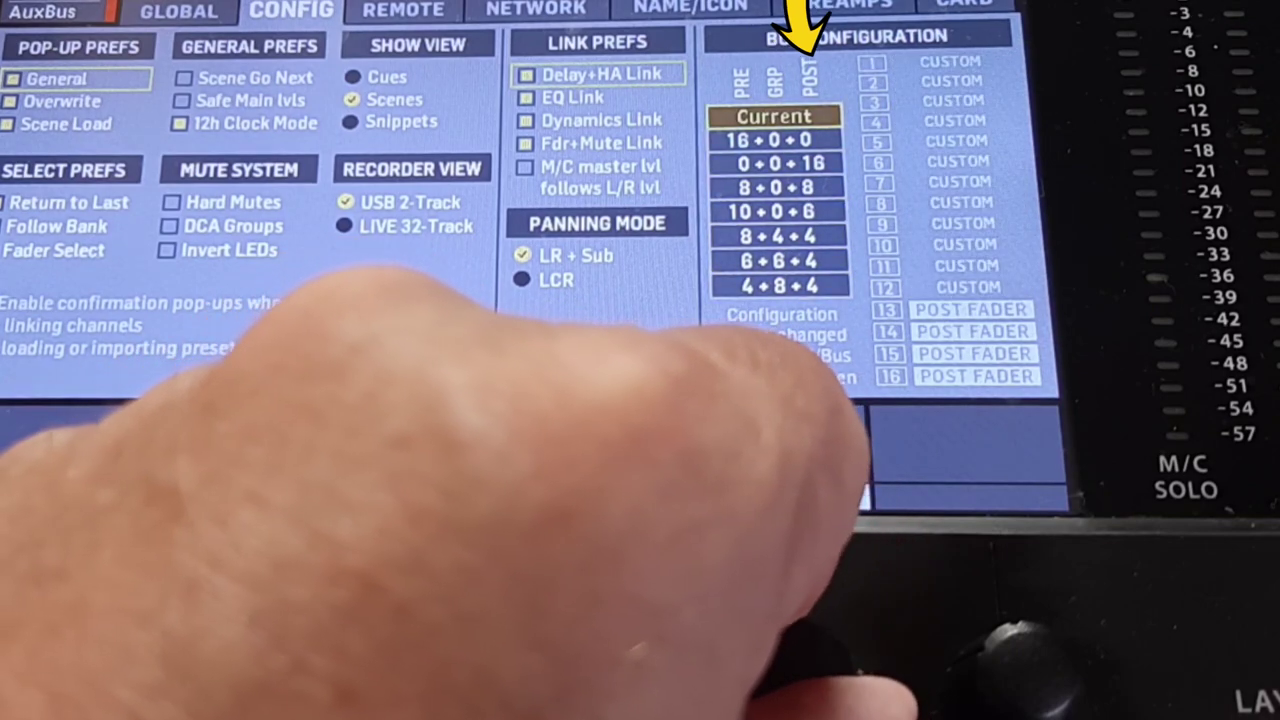
{"action": "scroll", "coordinate": [790, 660], "scroll_direction": "down", "scroll_amount": 4}
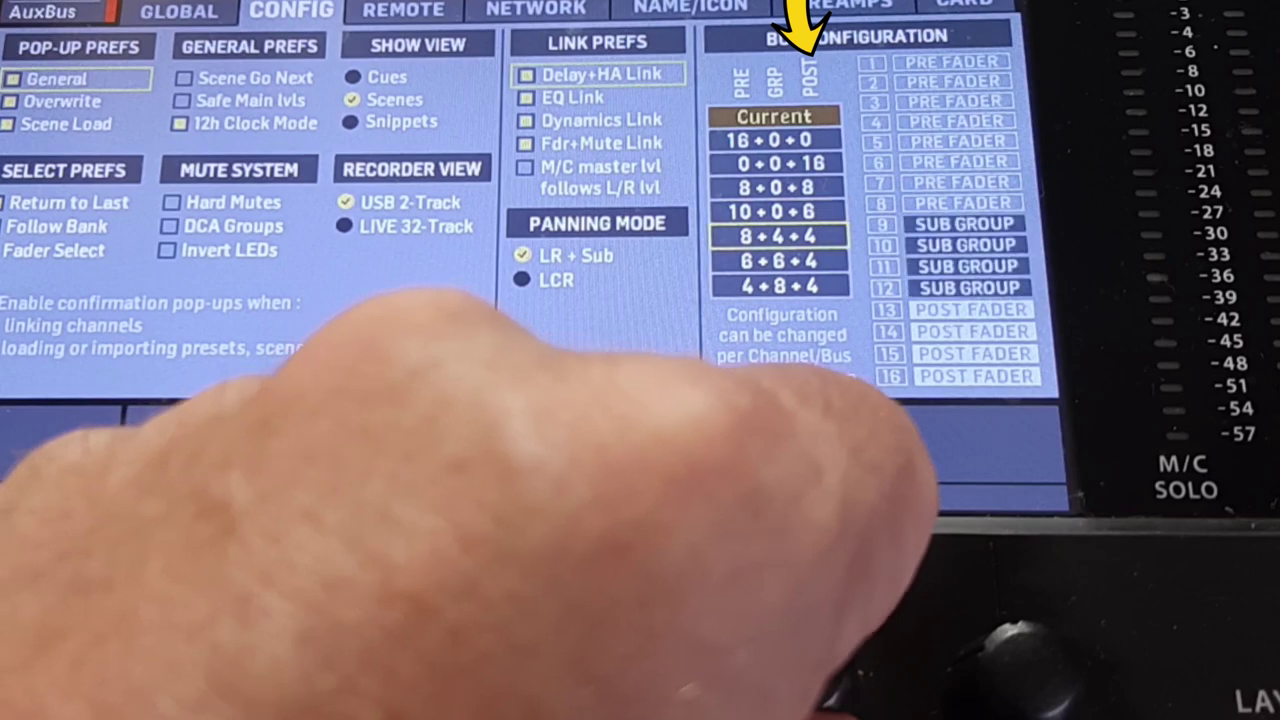
{"action": "scroll", "coordinate": [790, 660], "scroll_direction": "up", "scroll_amount": 5}
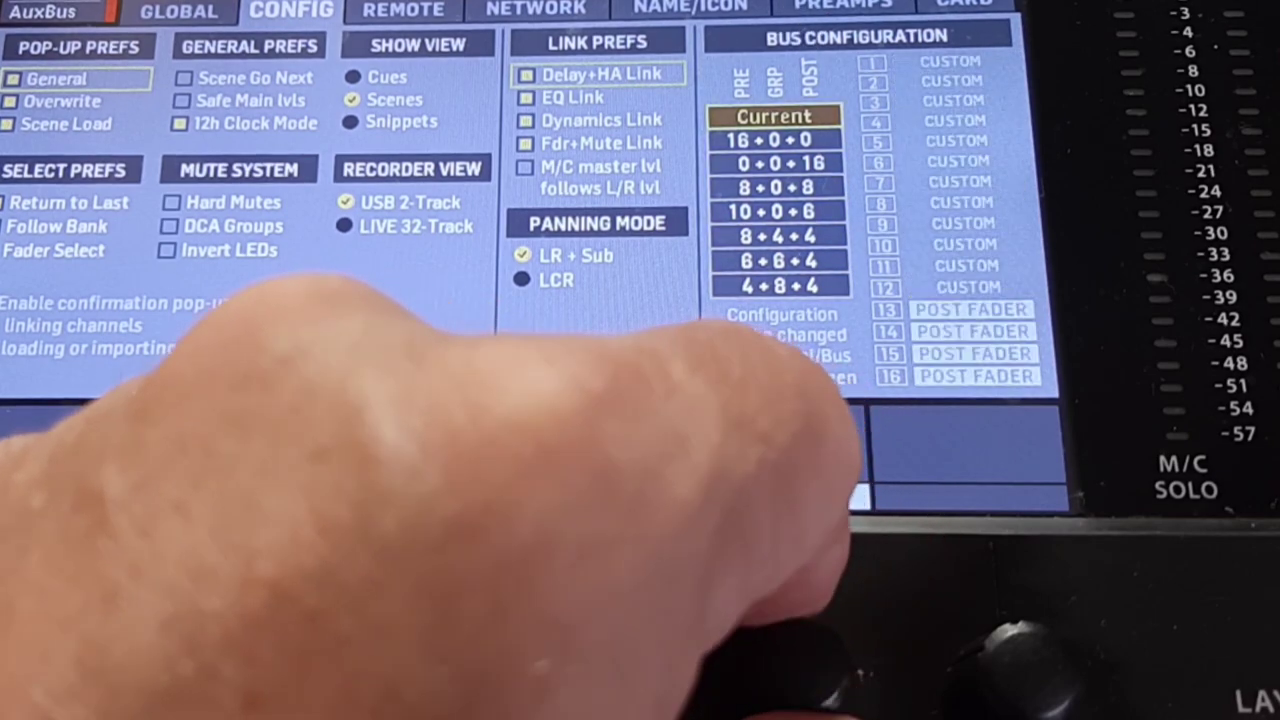
{"action": "scroll", "coordinate": [790, 660], "scroll_direction": "down", "scroll_amount": 1}
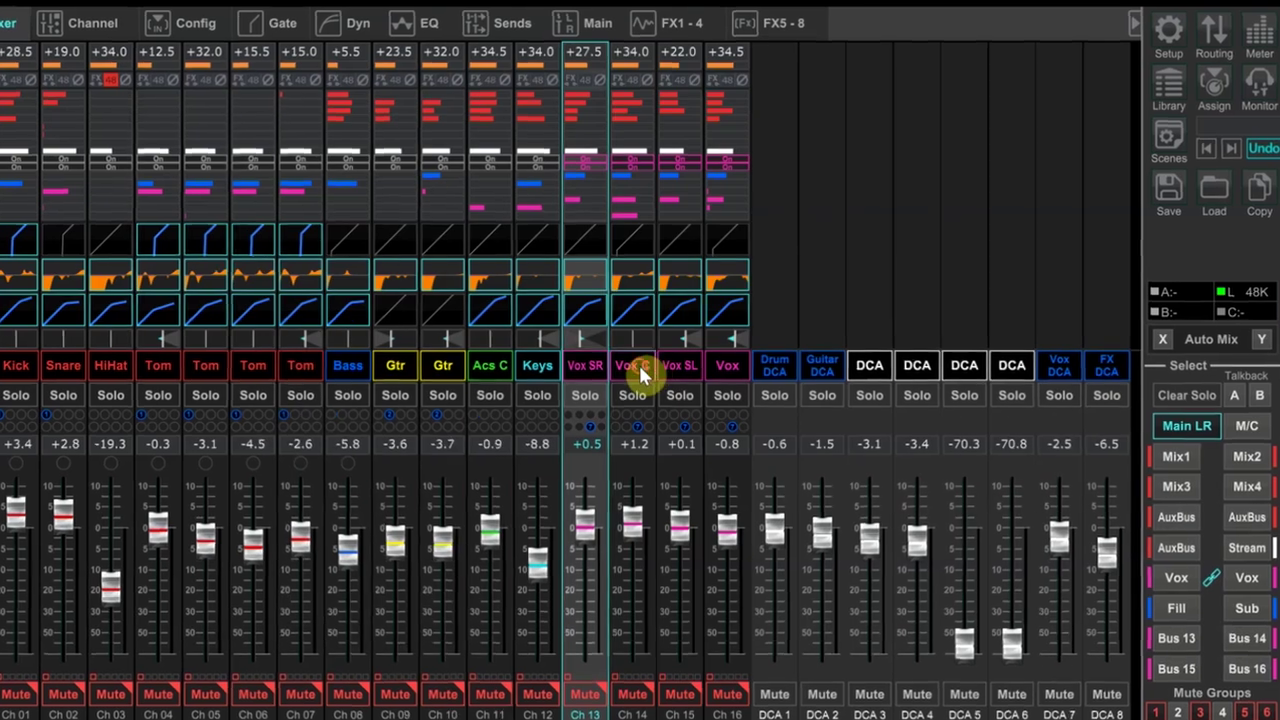
Select Ch 14 Vox C and display its send levels to buses 1–16
{"action": "left_click", "coordinate": [645, 368]}
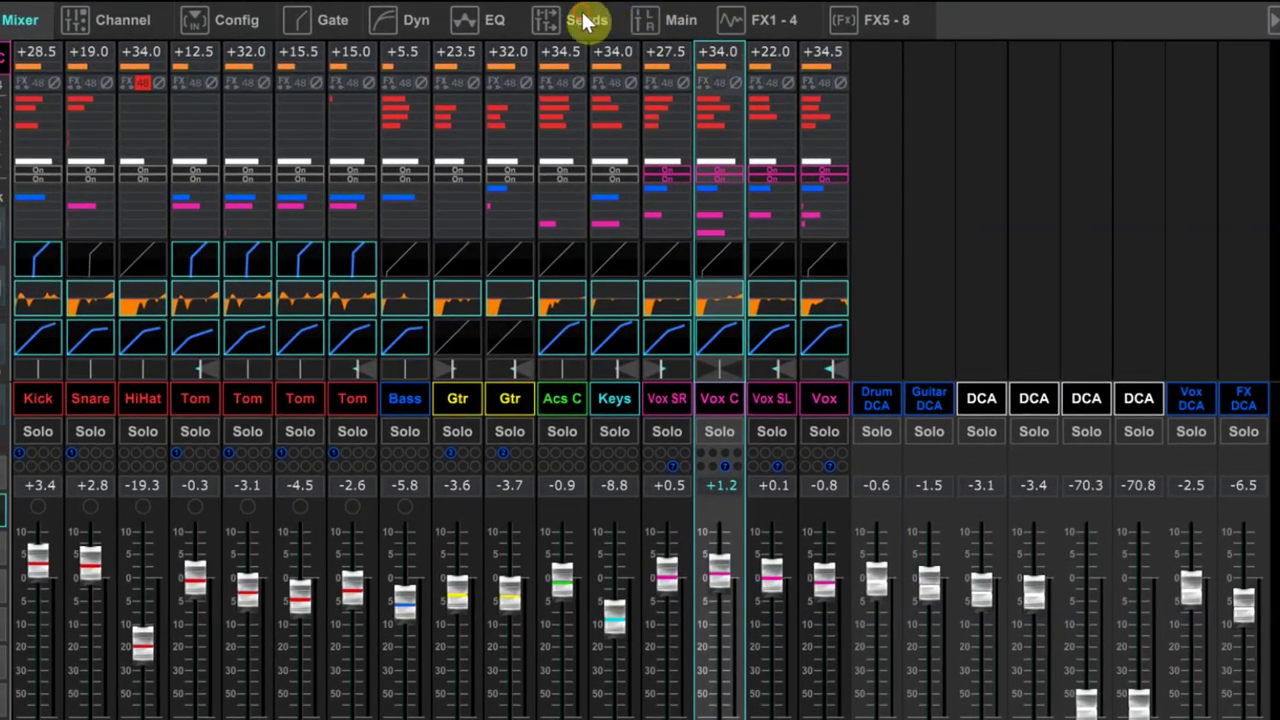
{"action": "left_click", "coordinate": [587, 22]}
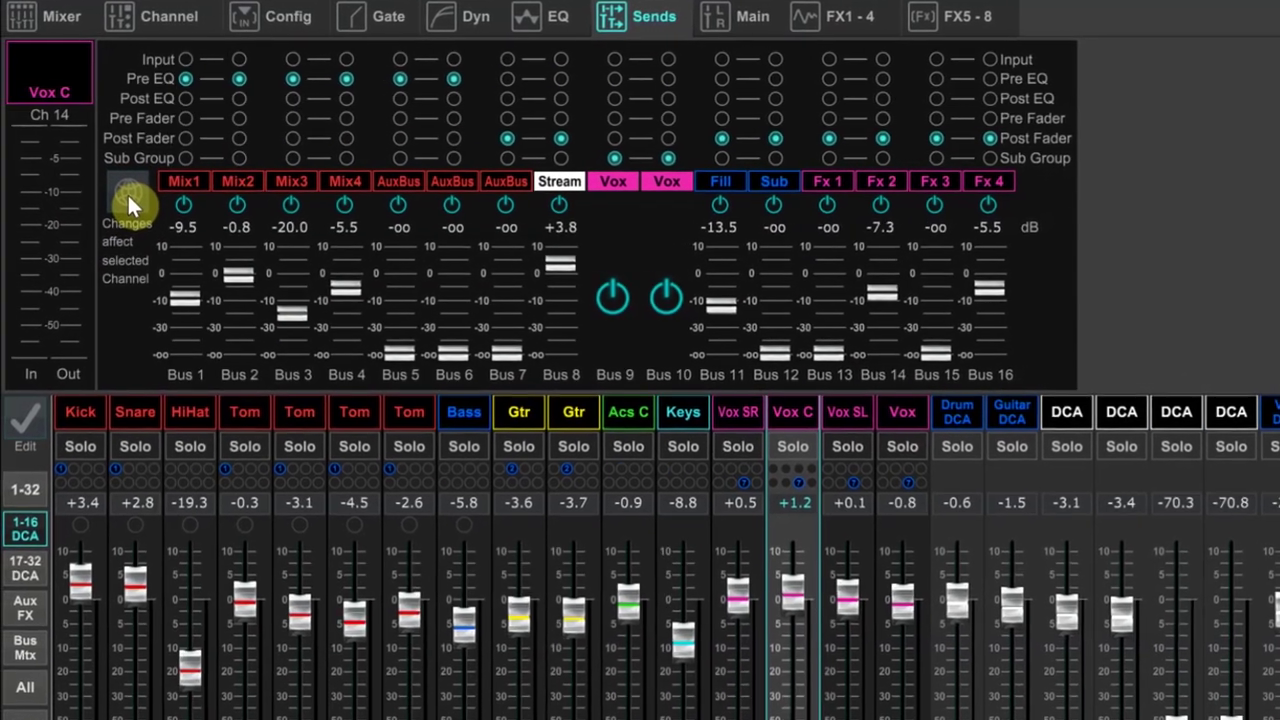
Make send taps global, try Post Fader on Bus 1, then settle on Pre EQ
{"action": "left_click", "coordinate": [128, 194]}
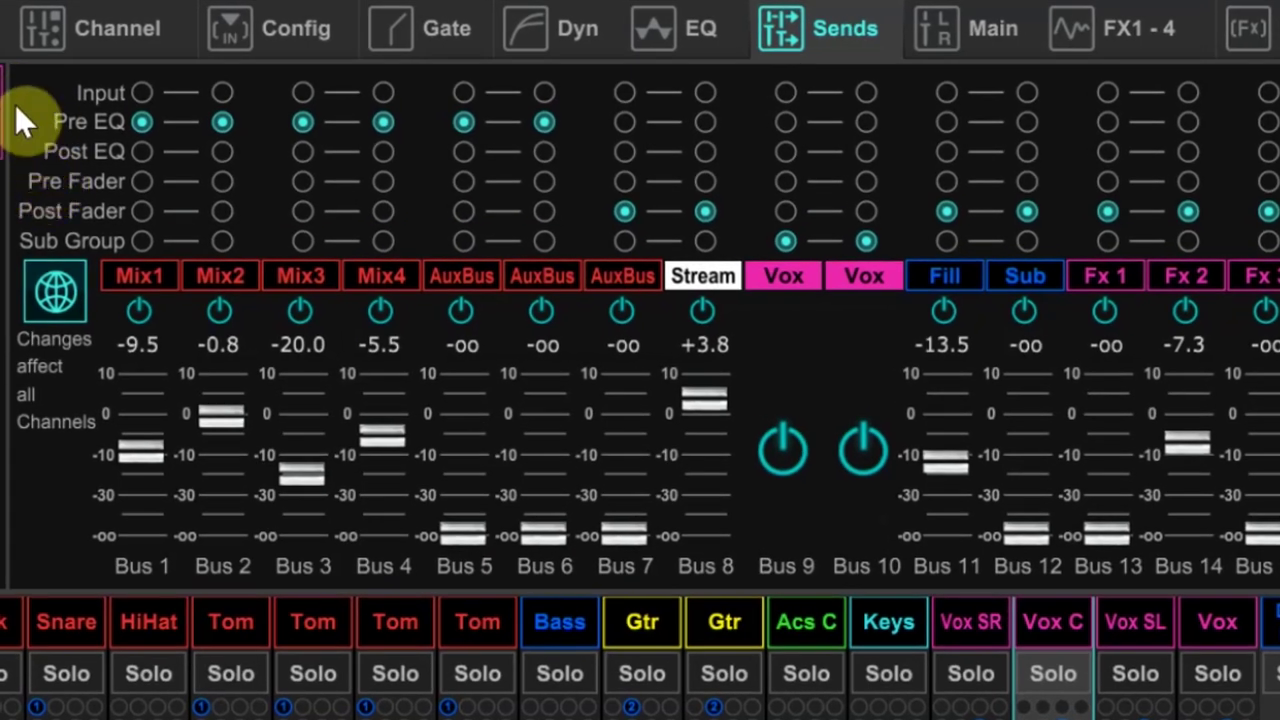
{"action": "left_click", "coordinate": [143, 213]}
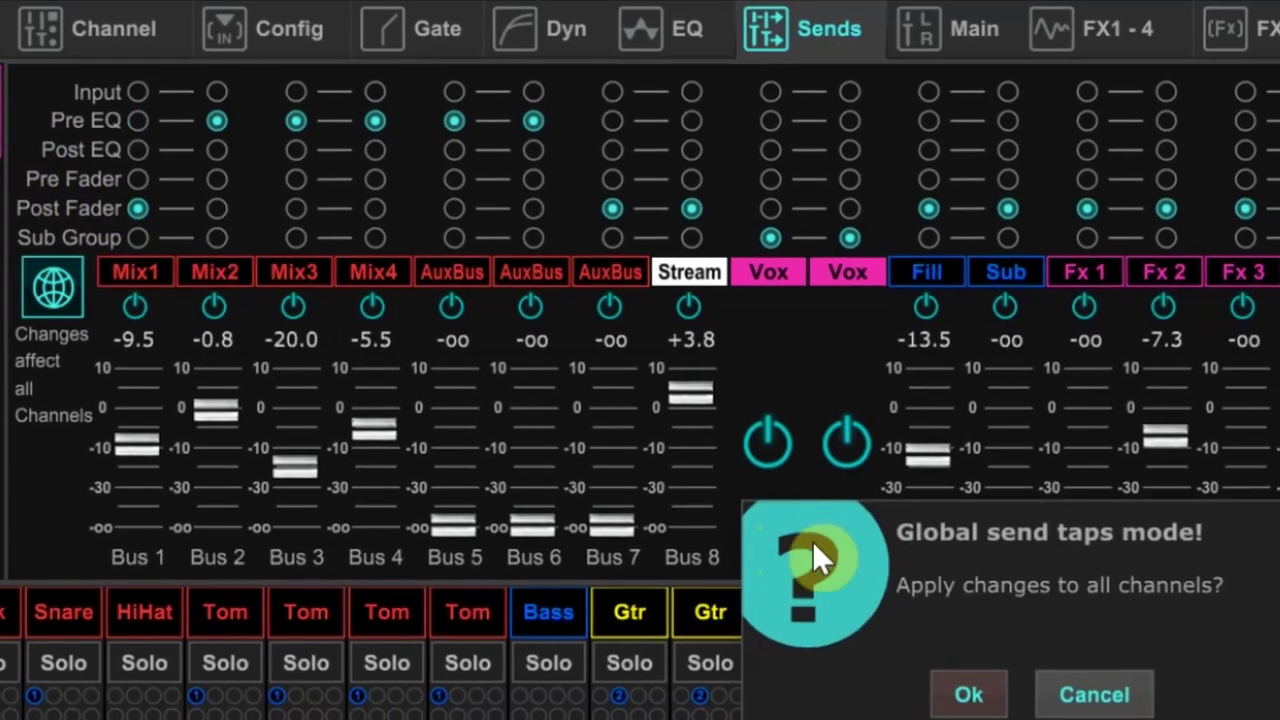
{"action": "left_click", "coordinate": [955, 680]}
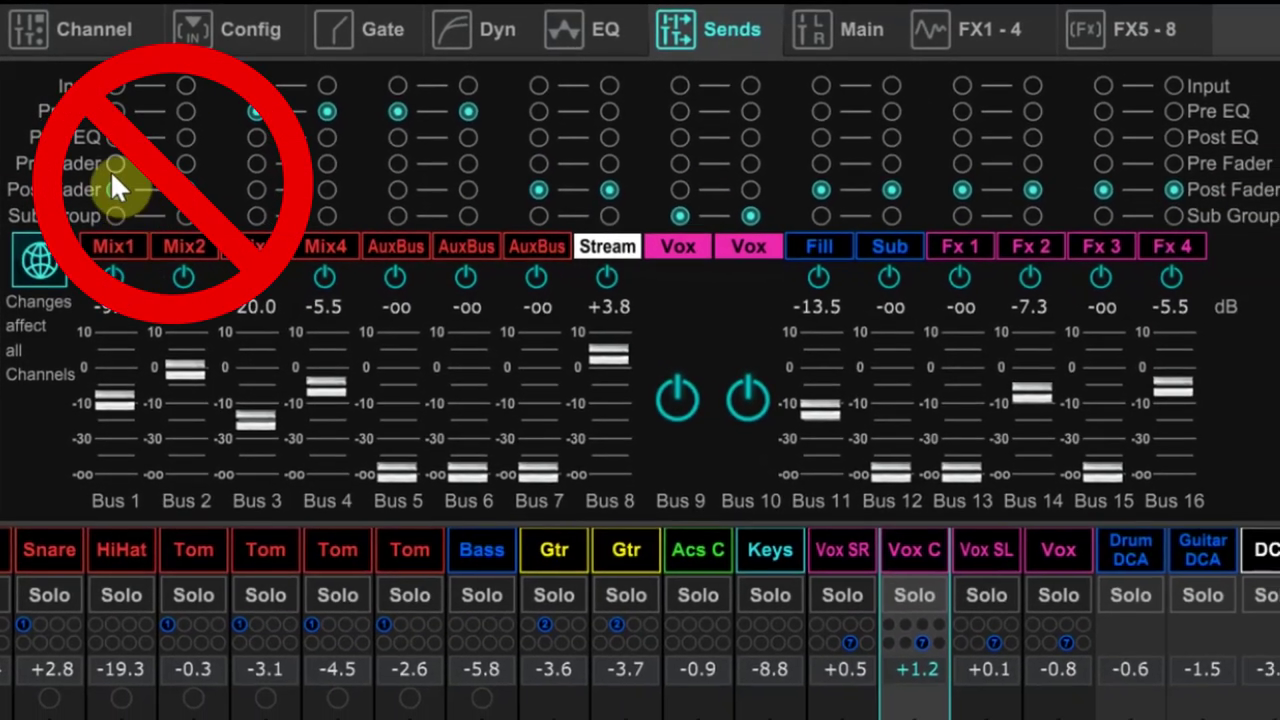
{"action": "left_click", "coordinate": [116, 110]}
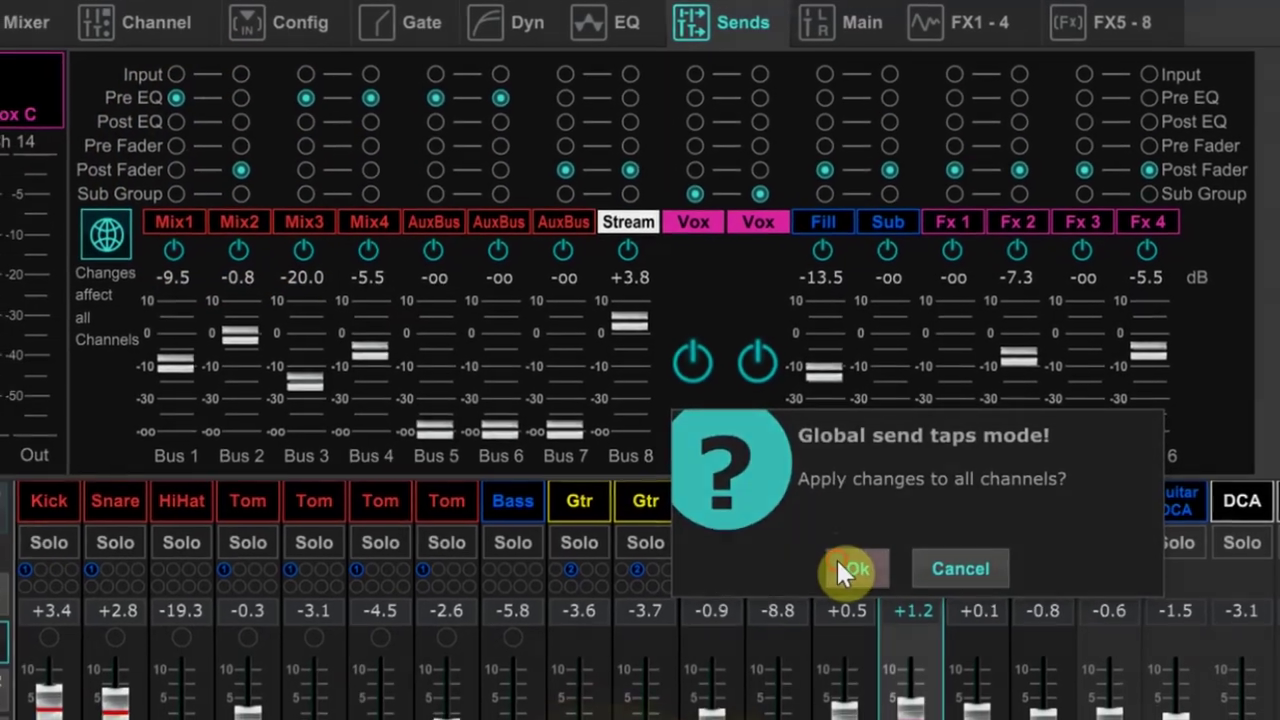
{"action": "left_click", "coordinate": [844, 587]}
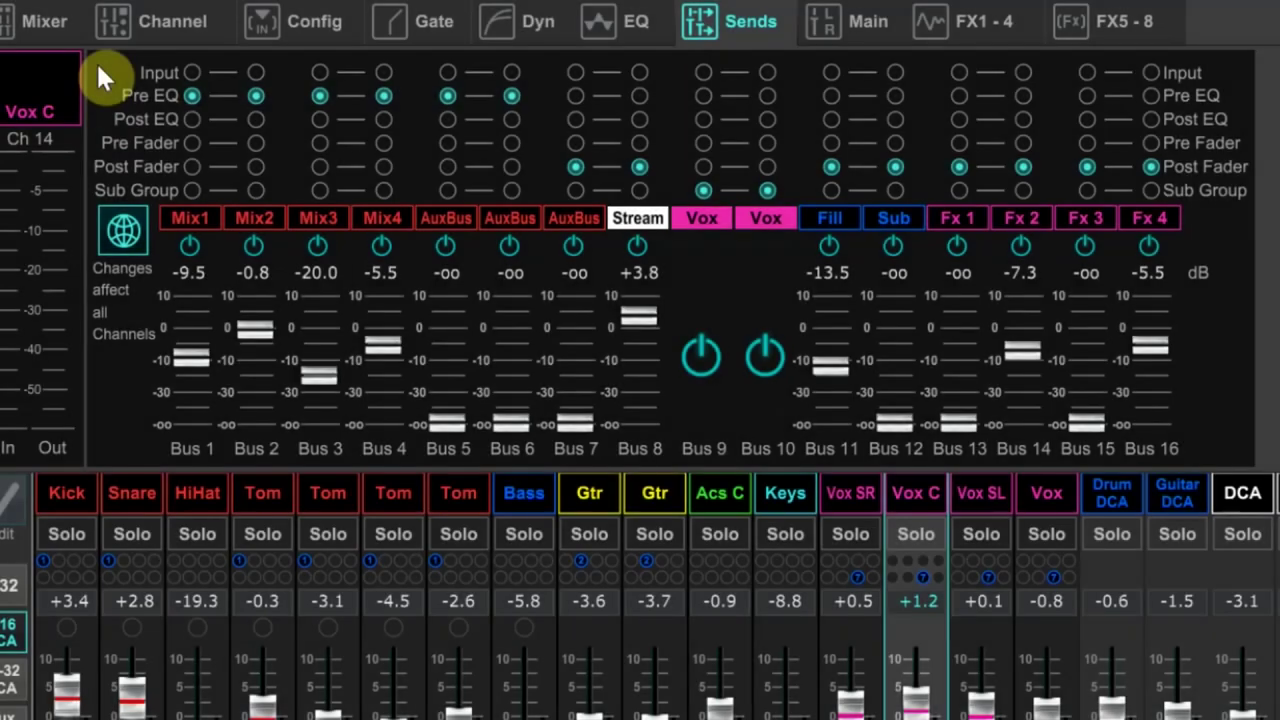
Try a Post EQ tap on Bus 1 for all channels, then restore Pre EQ
{"action": "left_click", "coordinate": [193, 118]}
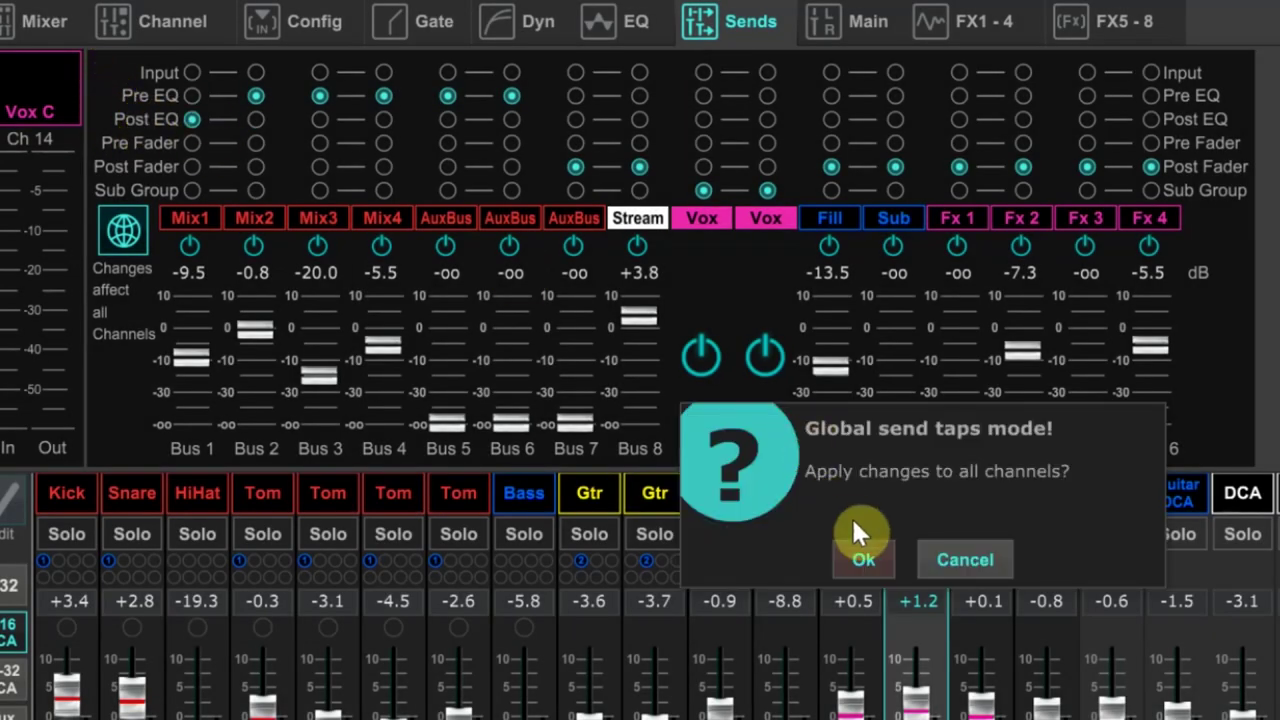
{"action": "left_click", "coordinate": [861, 550]}
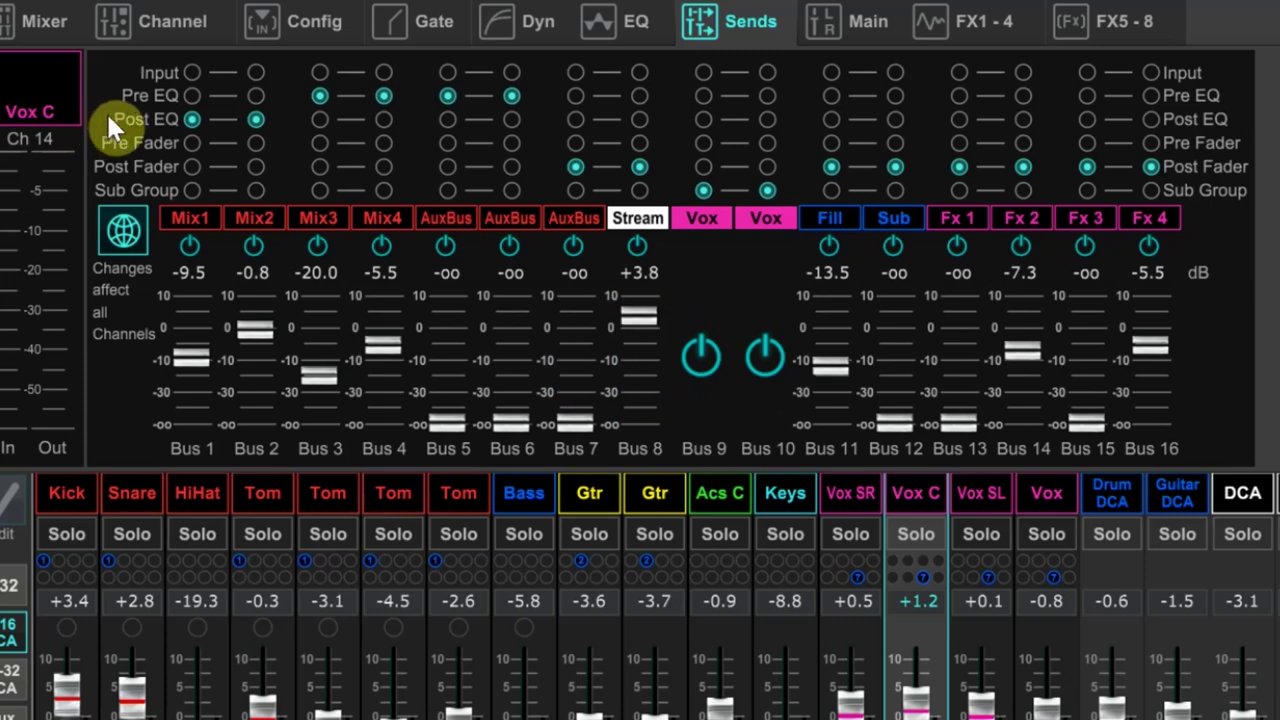
{"action": "left_click", "coordinate": [191, 94]}
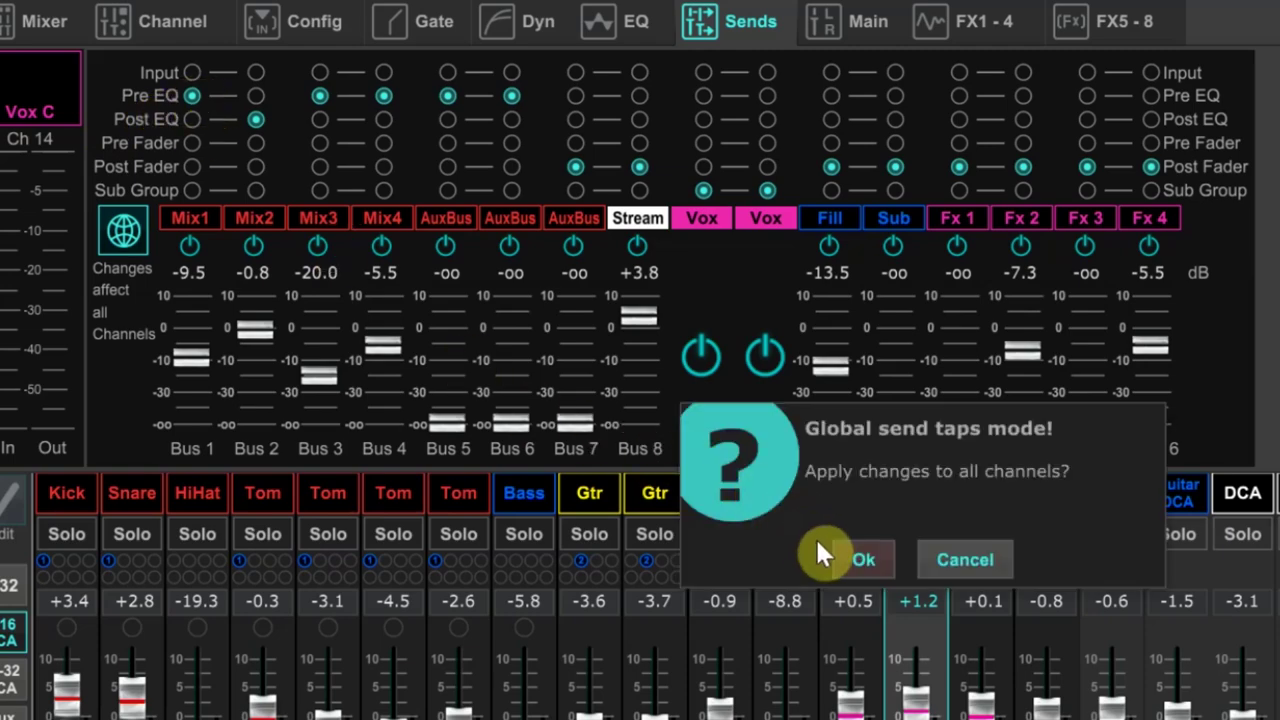
{"action": "left_click", "coordinate": [845, 560]}
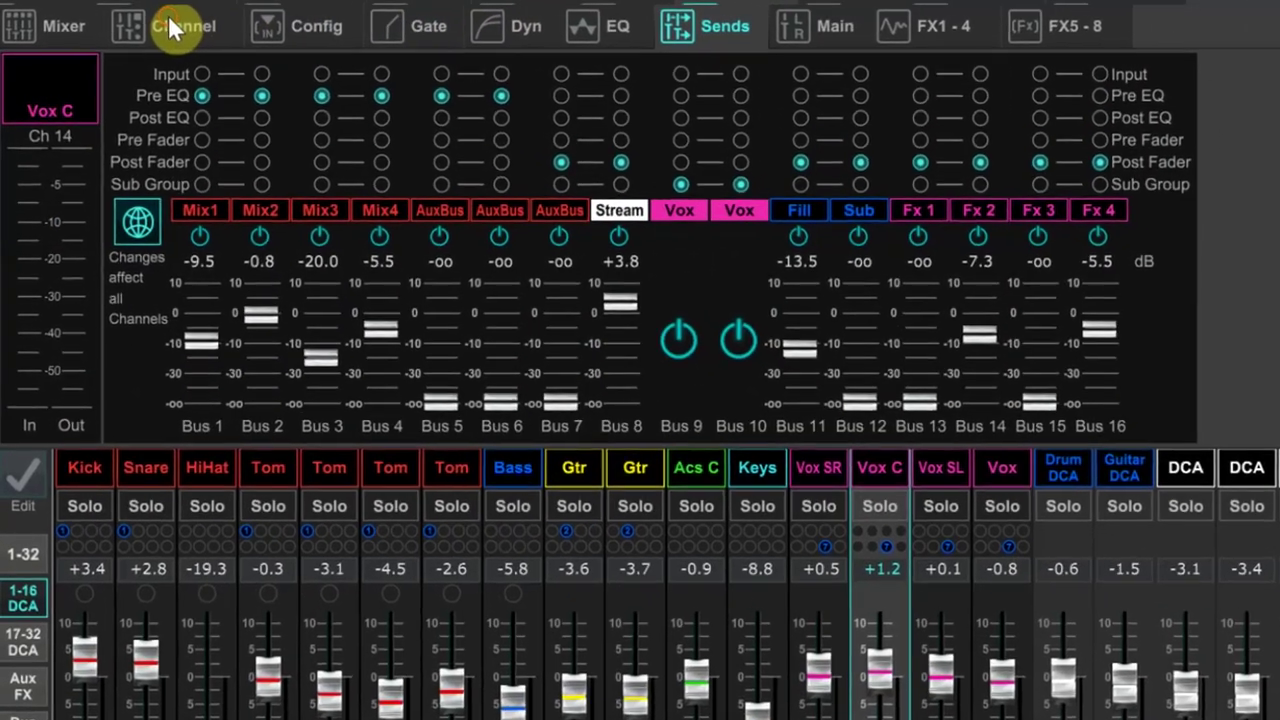
In the Vox C channel view, turn Dyn. PRE on so Dynamics precedes Equalizer
{"action": "left_click", "coordinate": [160, 18]}
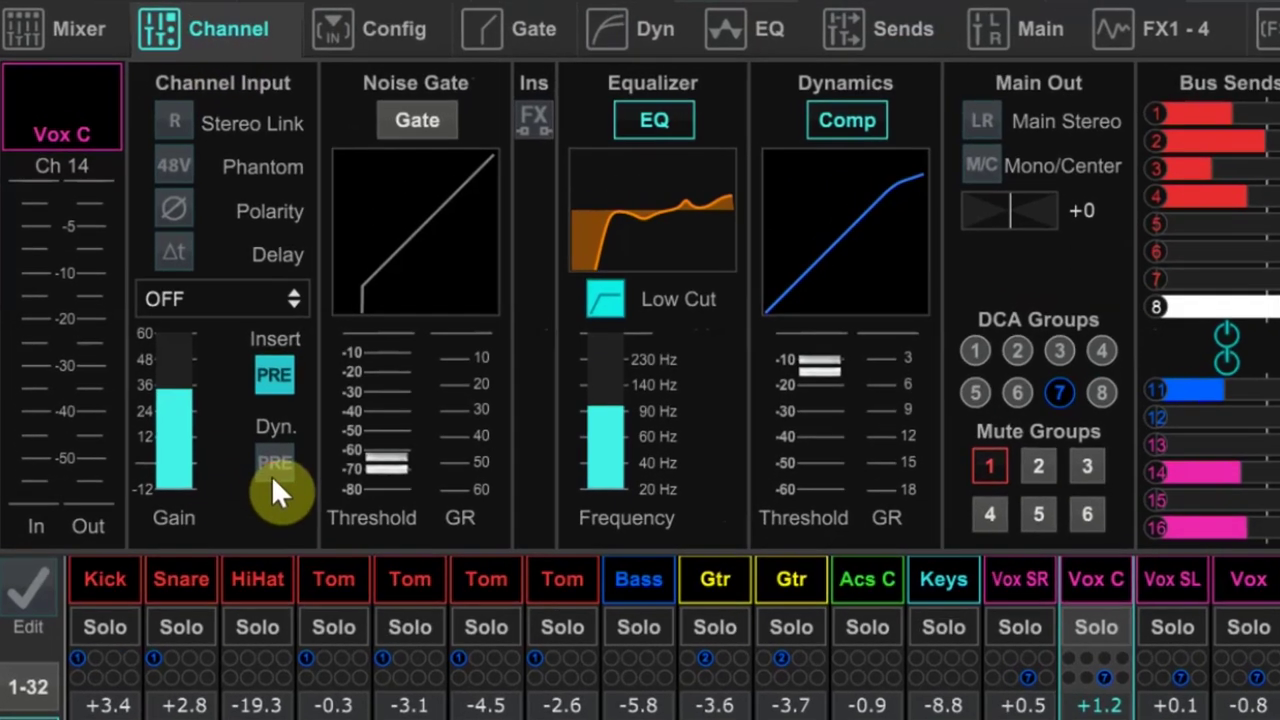
{"action": "left_click", "coordinate": [232, 392]}
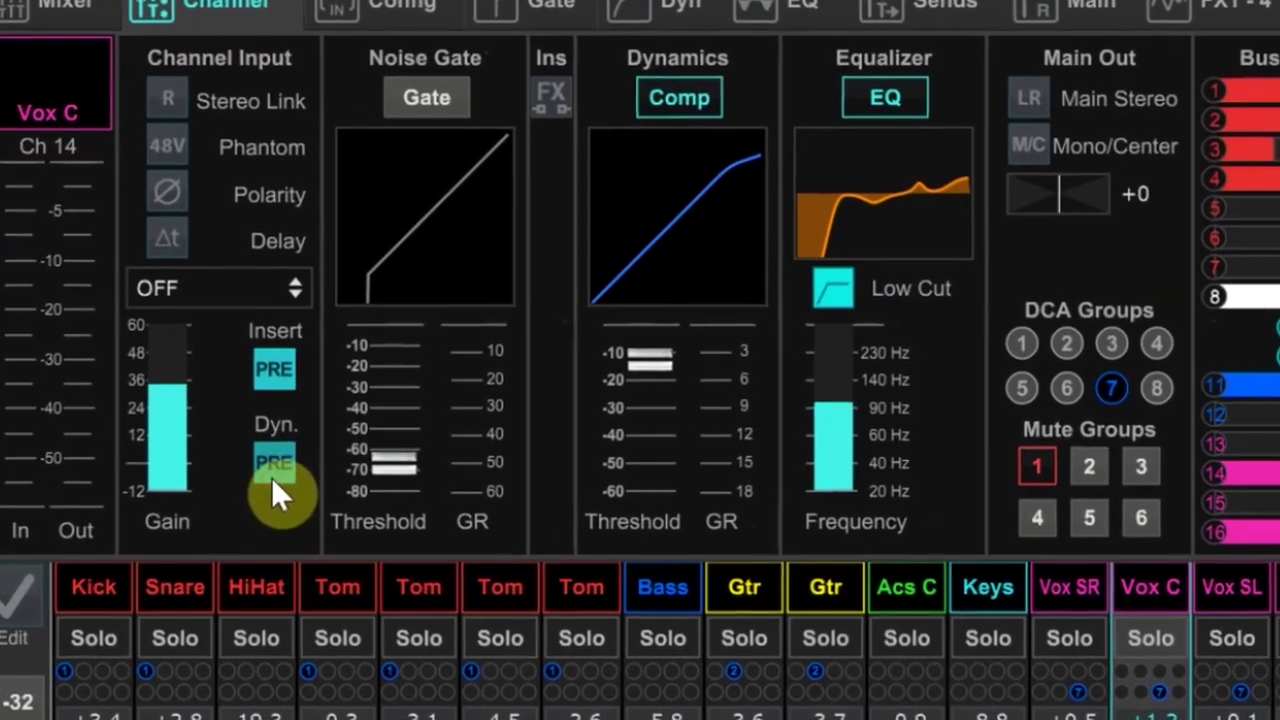
{"action": "left_click", "coordinate": [271, 476]}
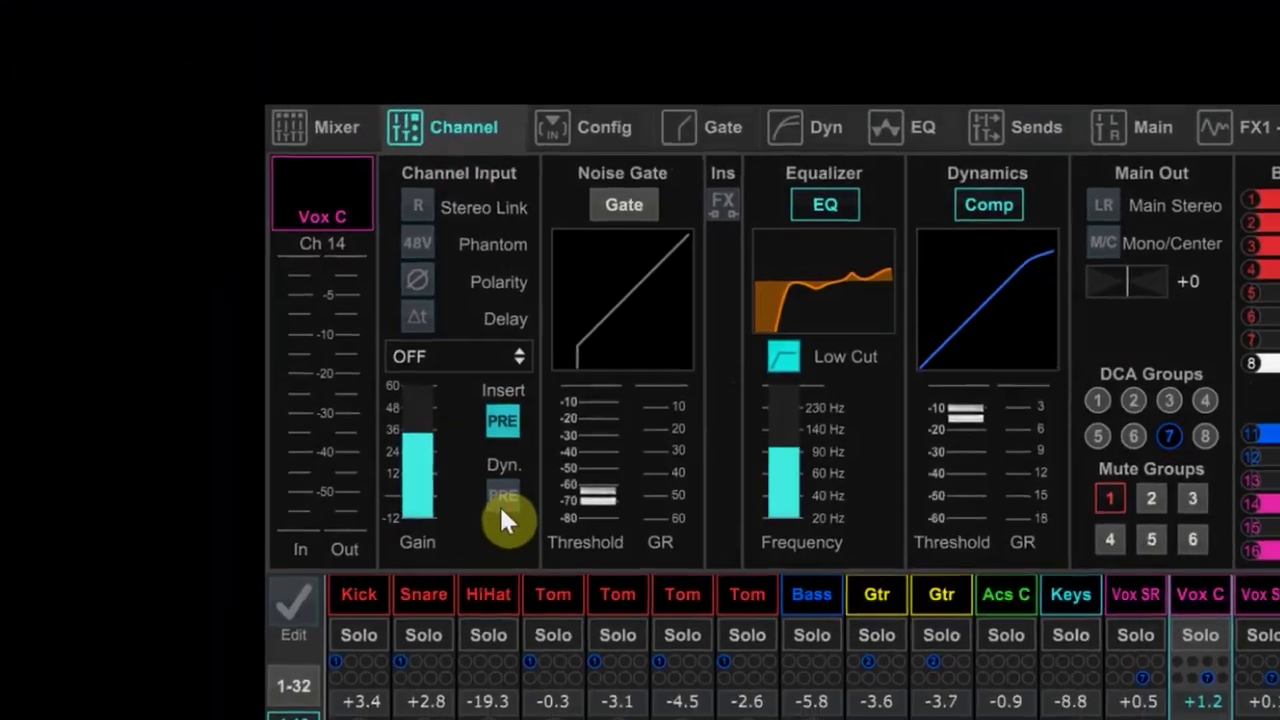
{"action": "left_click", "coordinate": [502, 496]}
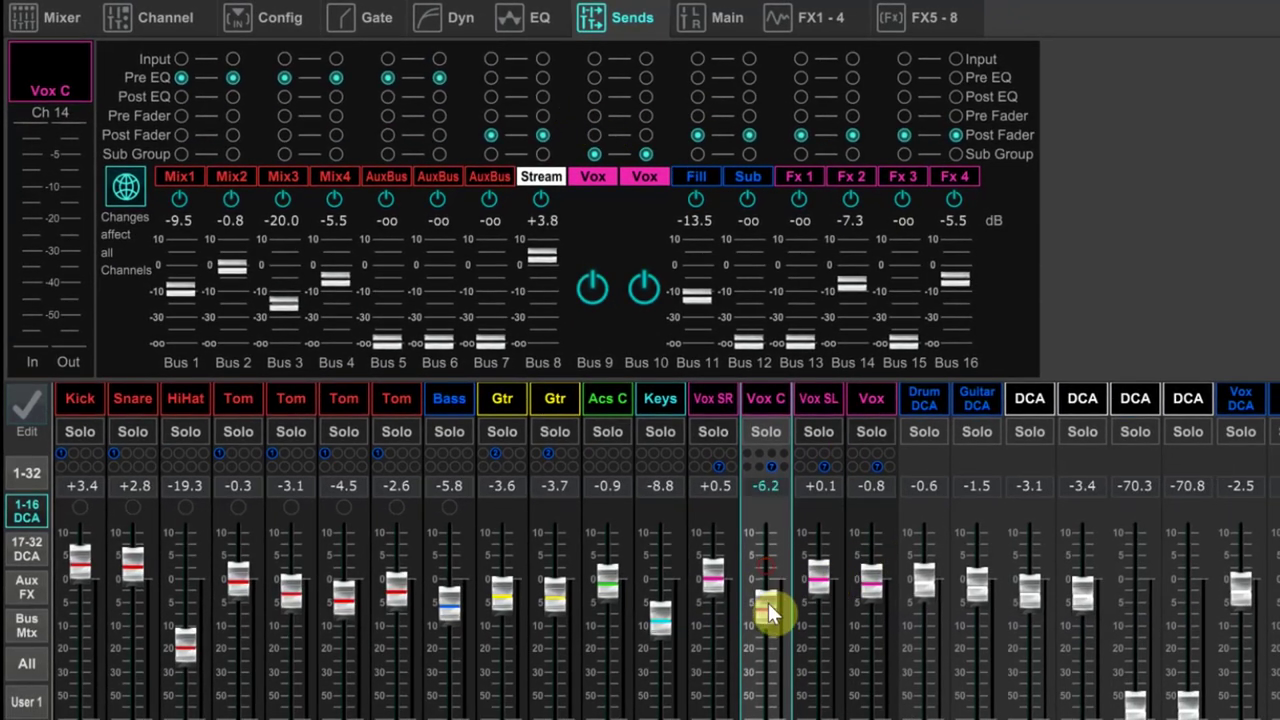
Drag the Ch 14 Vox C fader to about -0.8 dB
{"action": "left_click_drag", "start_coordinate": [796, 549], "coordinate": [793, 574]}
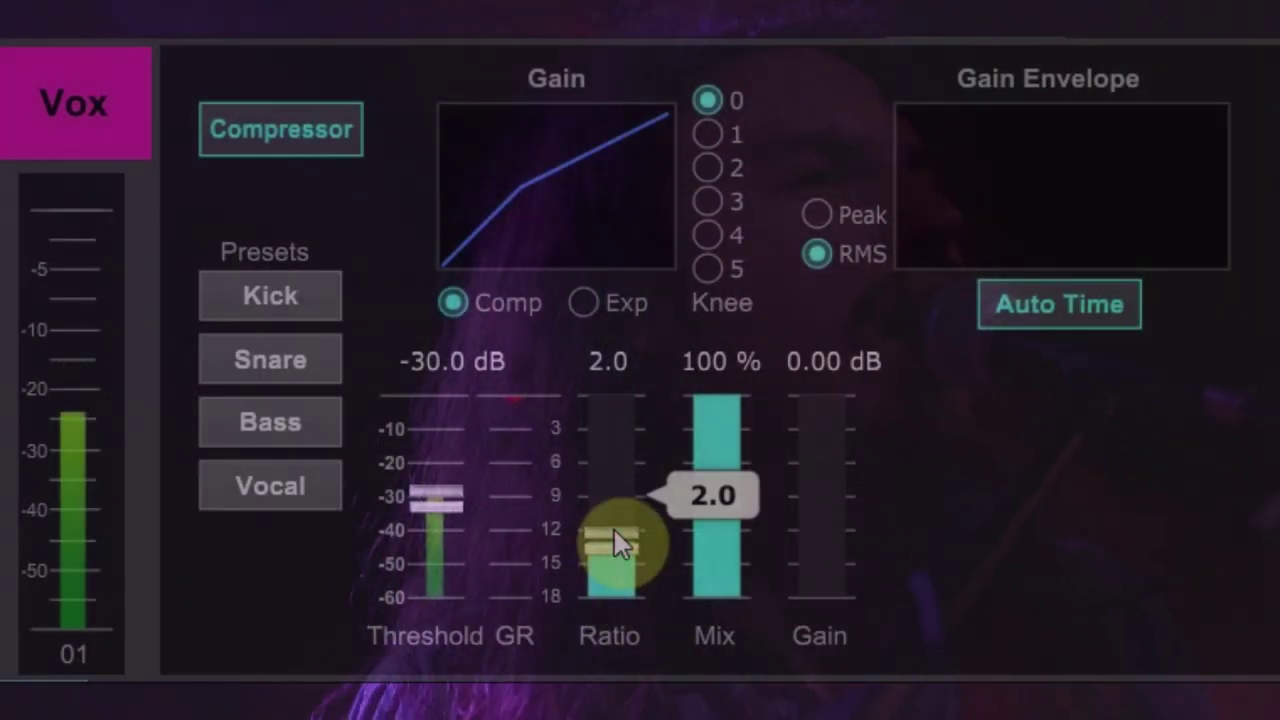
Set the Vox compressor threshold to -31.0 dB and the ratio back down to 2.5
{"action": "left_click_drag", "start_coordinate": [605, 517], "coordinate": [588, 462]}
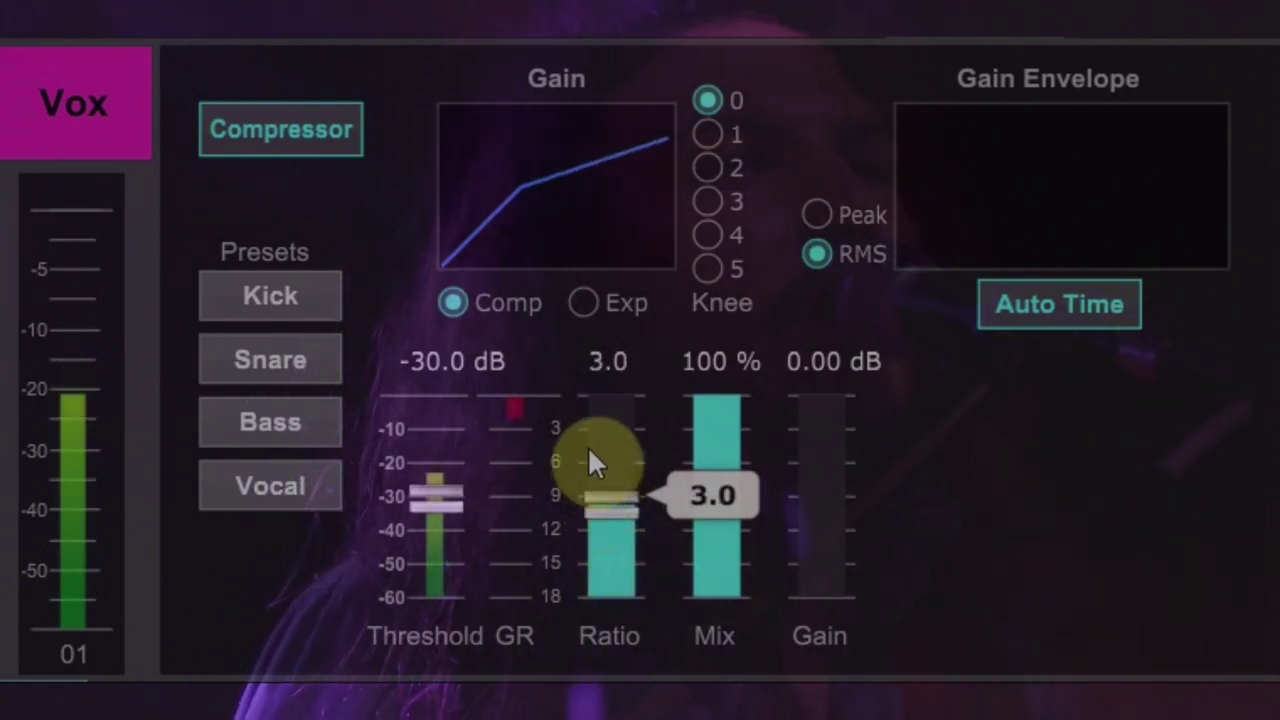
{"action": "left_click_drag", "start_coordinate": [617, 497], "coordinate": [603, 468]}
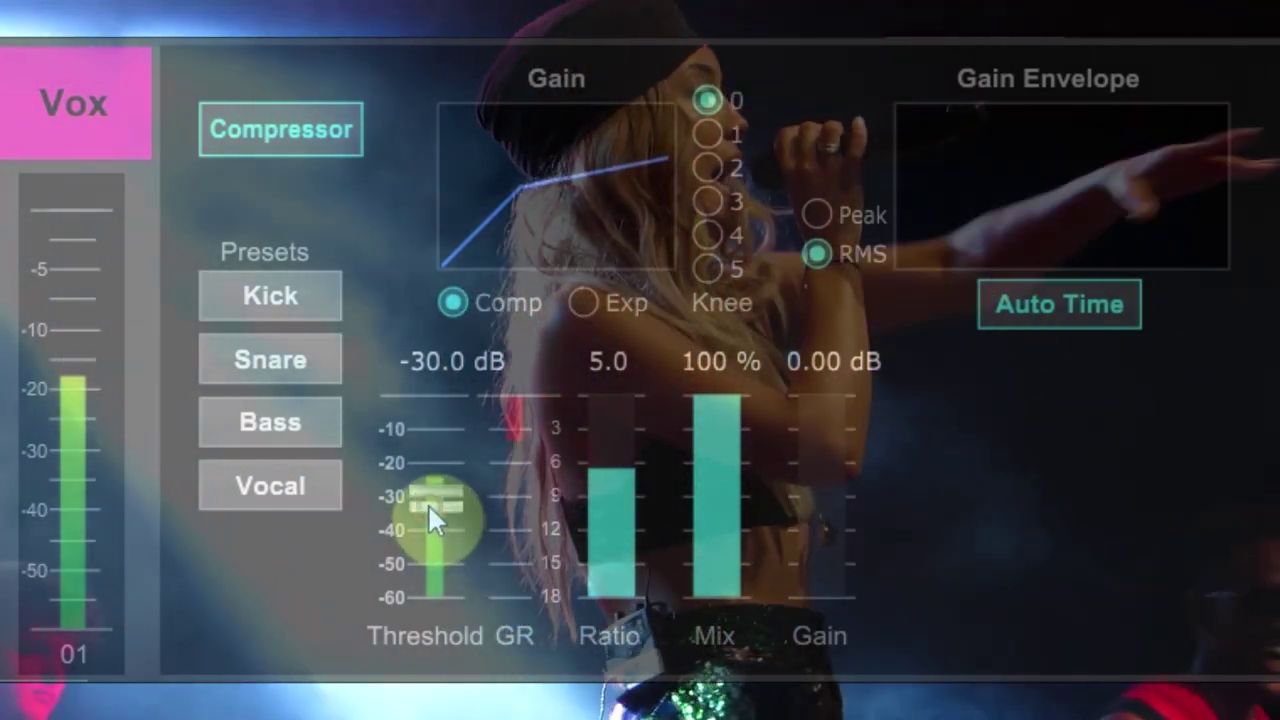
{"action": "left_click_drag", "start_coordinate": [428, 505], "coordinate": [428, 485]}
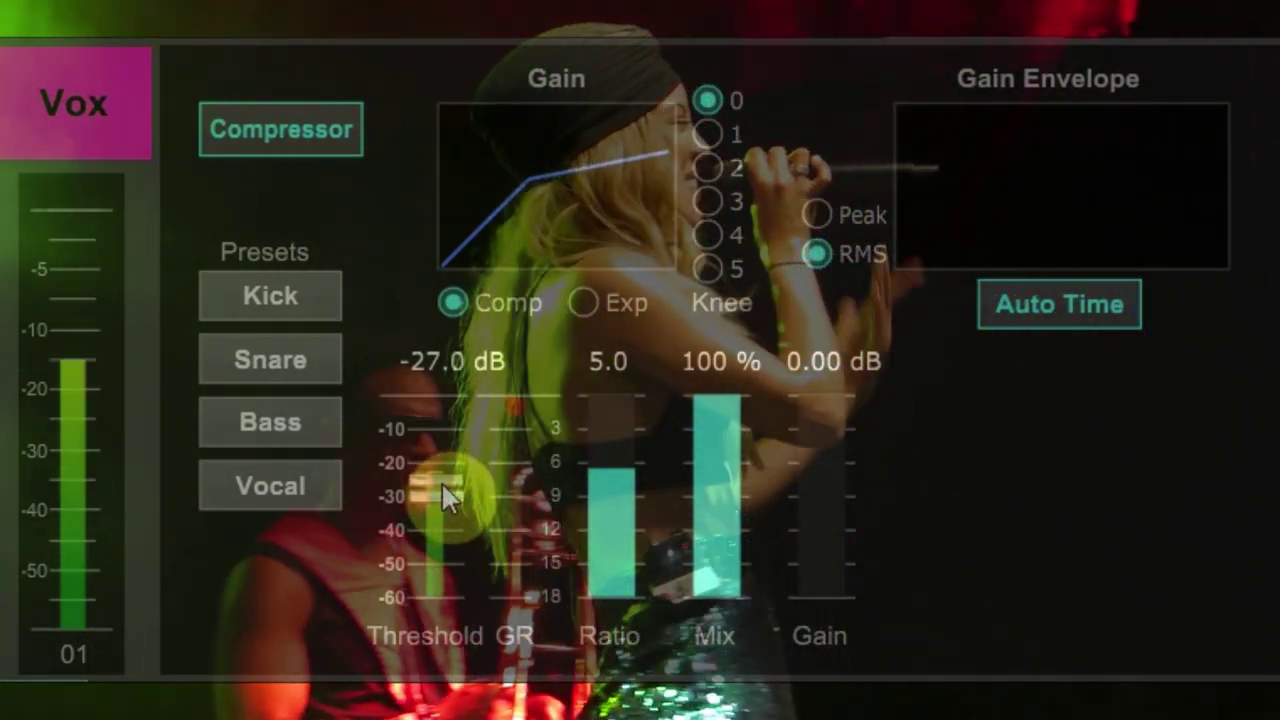
{"action": "left_click_drag", "start_coordinate": [441, 481], "coordinate": [445, 517]}
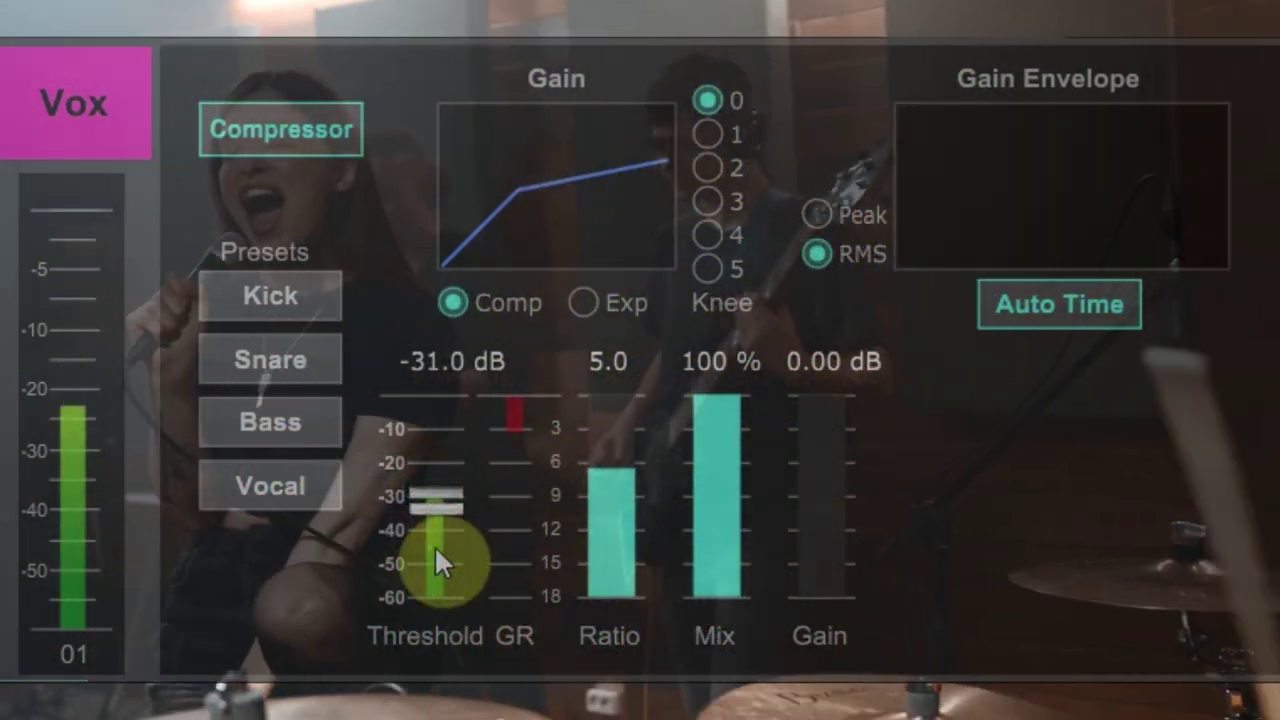
{"action": "left_click_drag", "start_coordinate": [606, 515], "coordinate": [623, 609]}
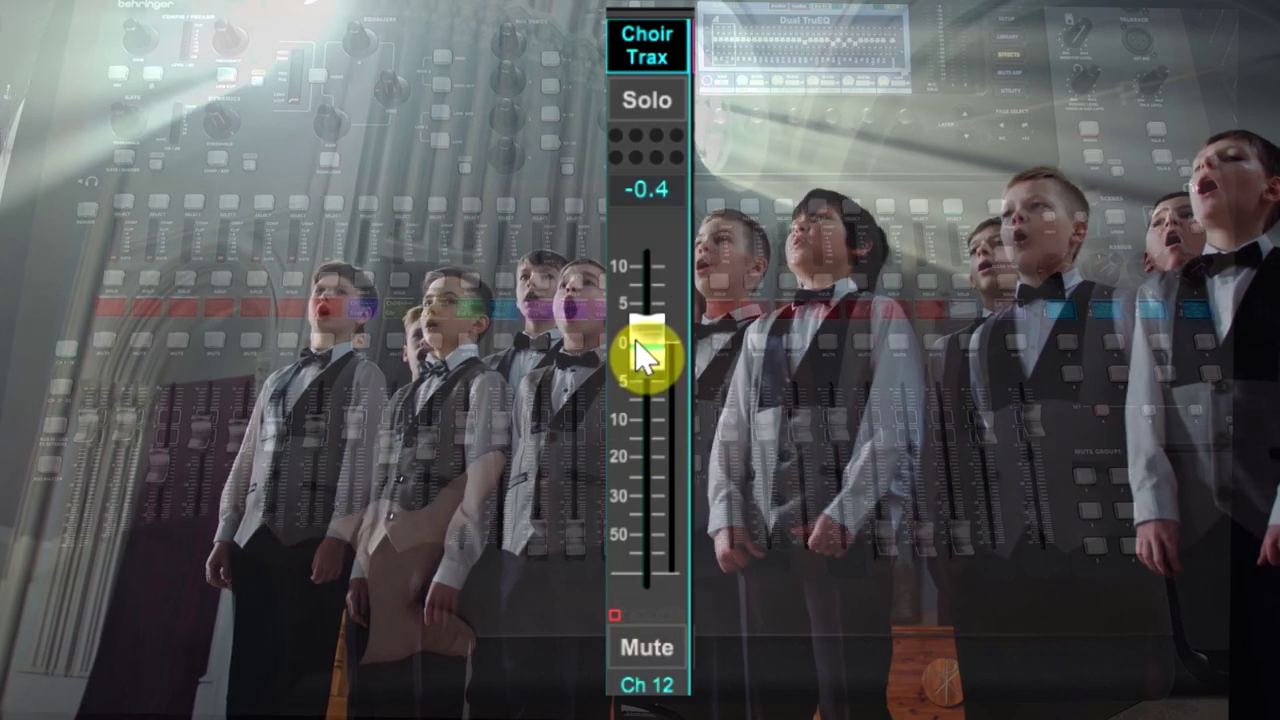
Pull the Ch 12 Choir Trax fader down to -3.5 dB
{"action": "left_click_drag", "start_coordinate": [637, 343], "coordinate": [658, 574]}
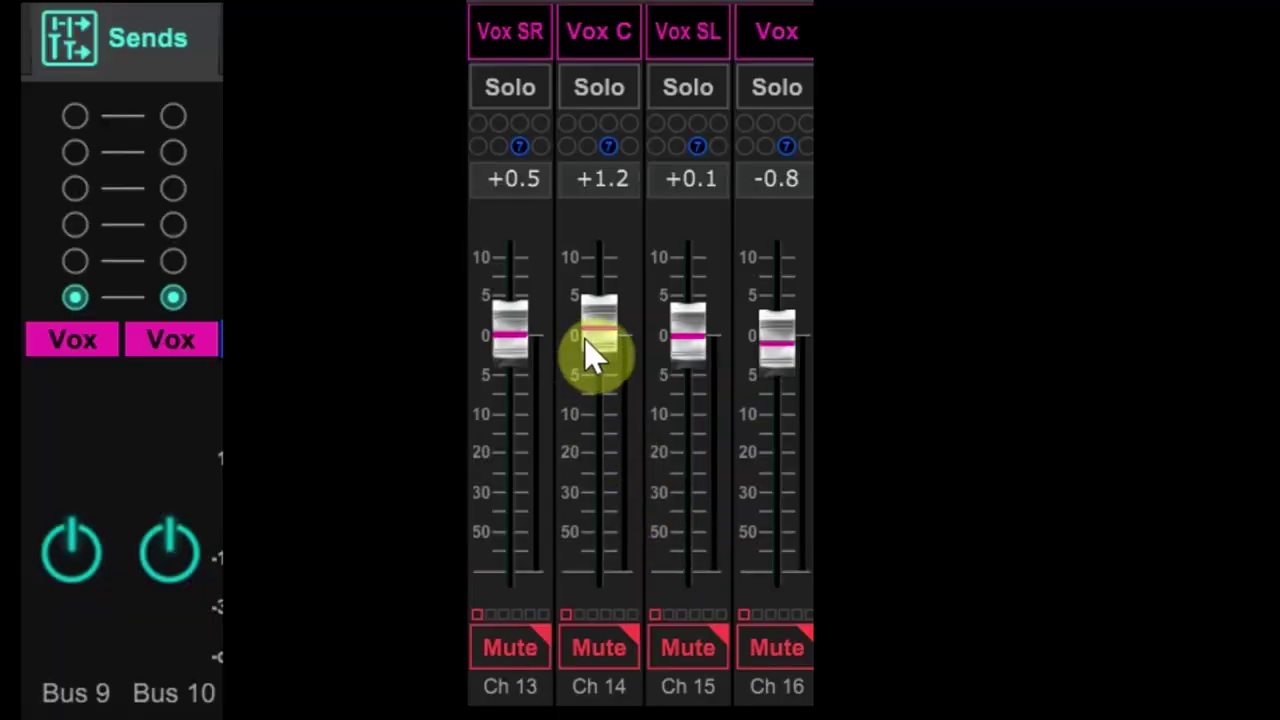
Raise Vox C to +2.1, then set Kick -0.9, Snare +1.2 and HiHat -14.6
{"action": "left_click_drag", "start_coordinate": [593, 355], "coordinate": [599, 346]}
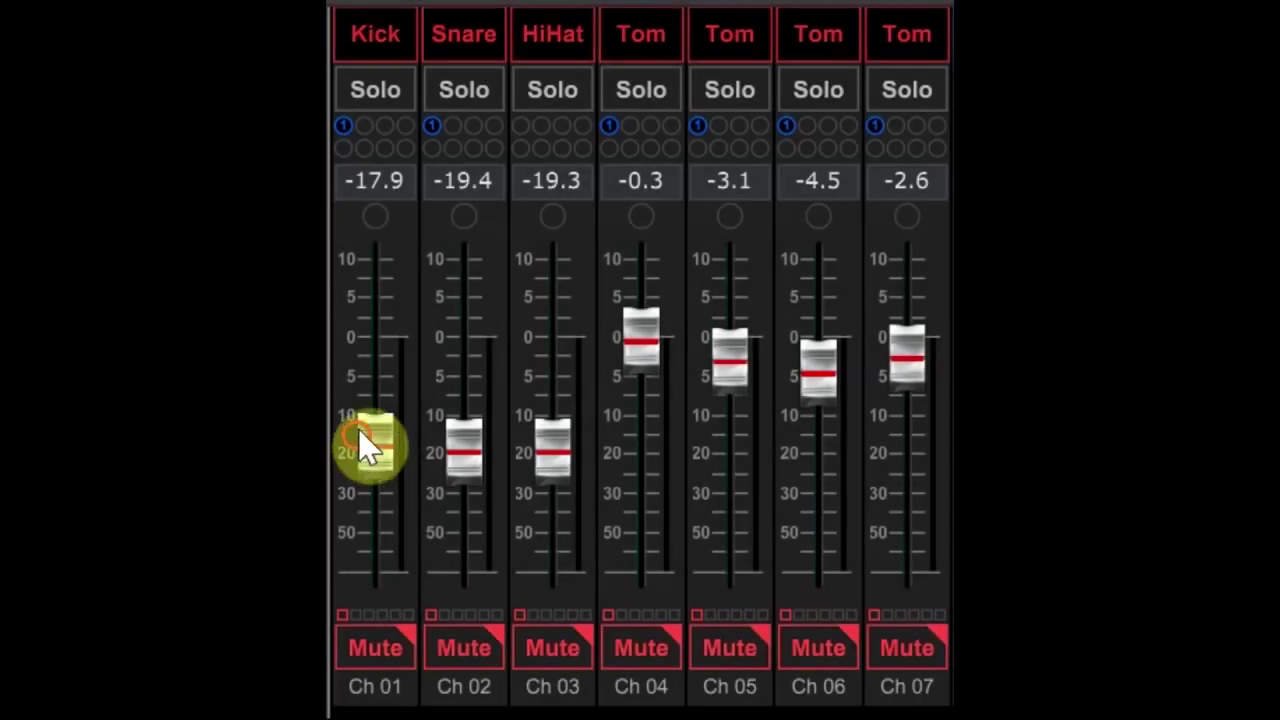
{"action": "left_click_drag", "start_coordinate": [361, 336], "coordinate": [362, 334]}
{"action": "left_click_drag", "start_coordinate": [460, 450], "coordinate": [461, 323]}
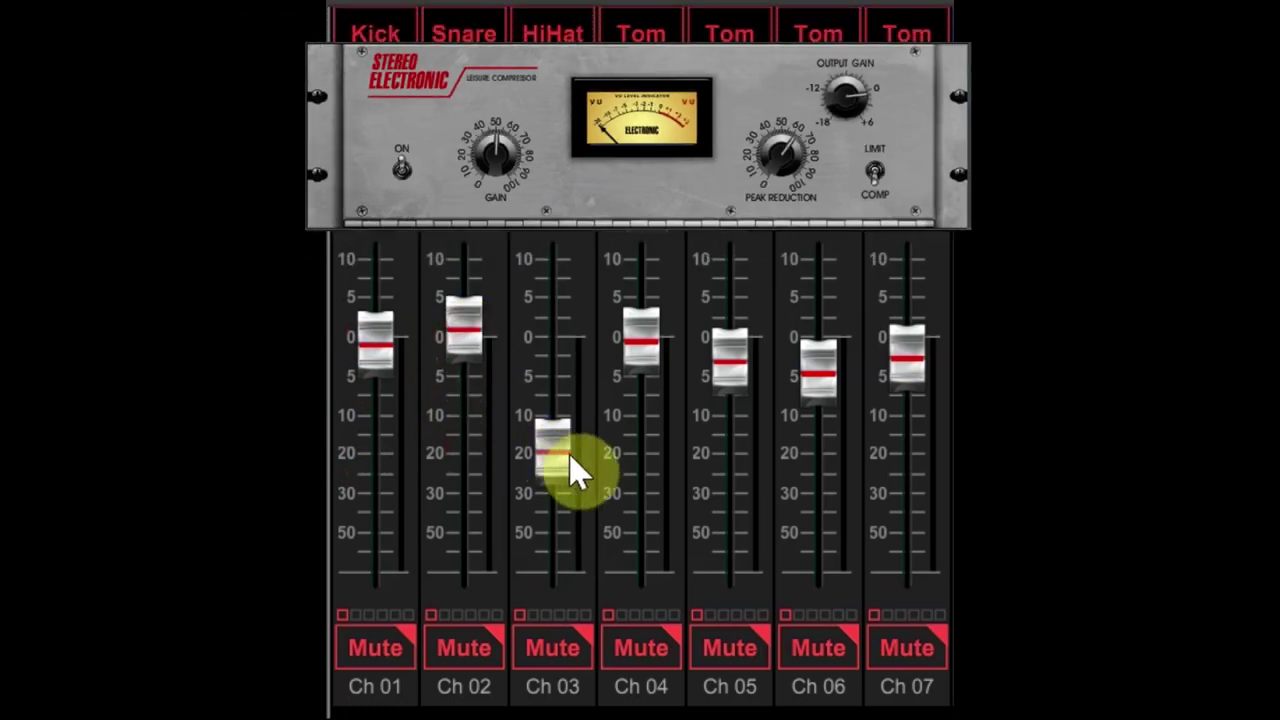
{"action": "left_click_drag", "start_coordinate": [570, 460], "coordinate": [572, 450]}
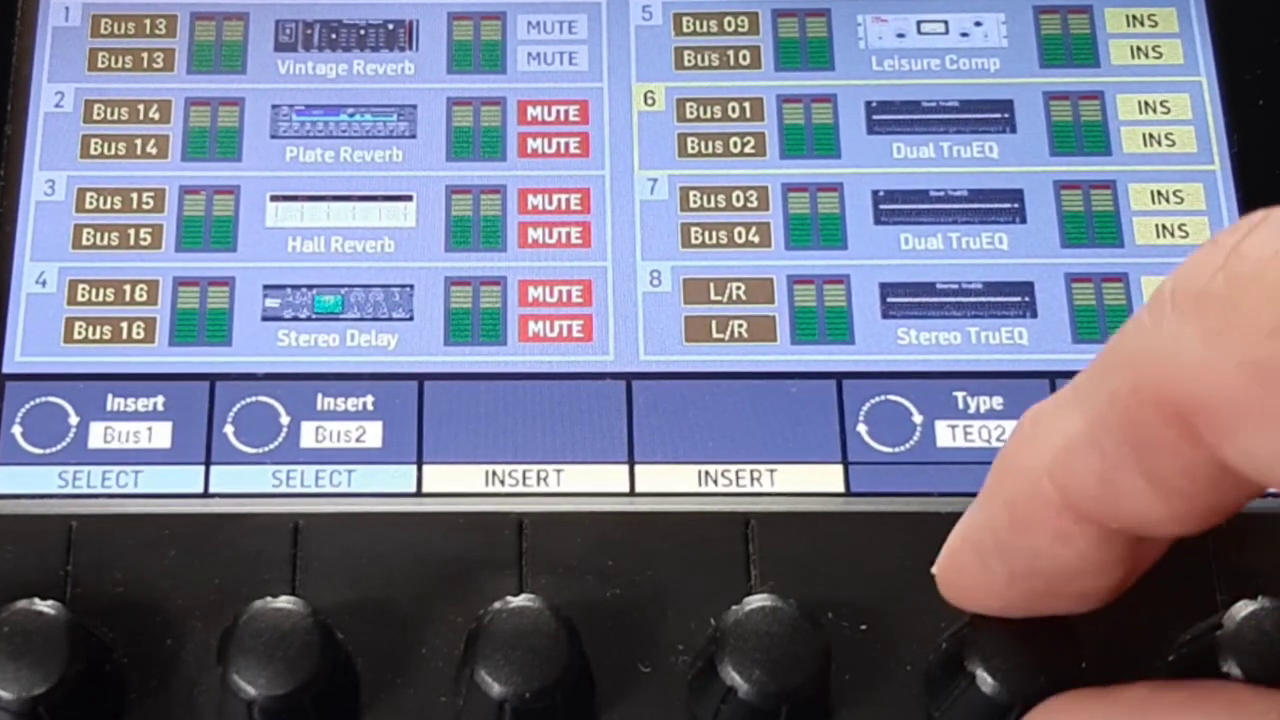
{"action": "scroll", "coordinate": [990, 640], "scroll_direction": "down", "scroll_amount": 1}
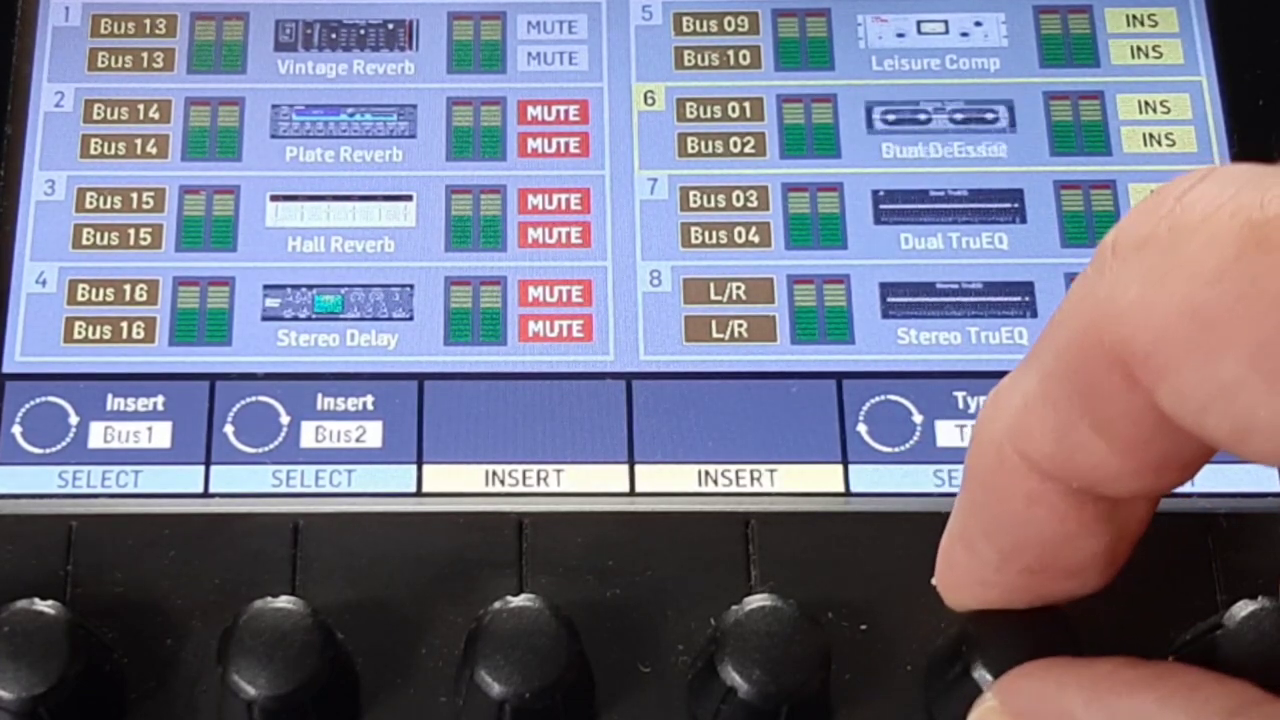
{"action": "scroll", "coordinate": [990, 645], "scroll_direction": "down", "scroll_amount": 1}
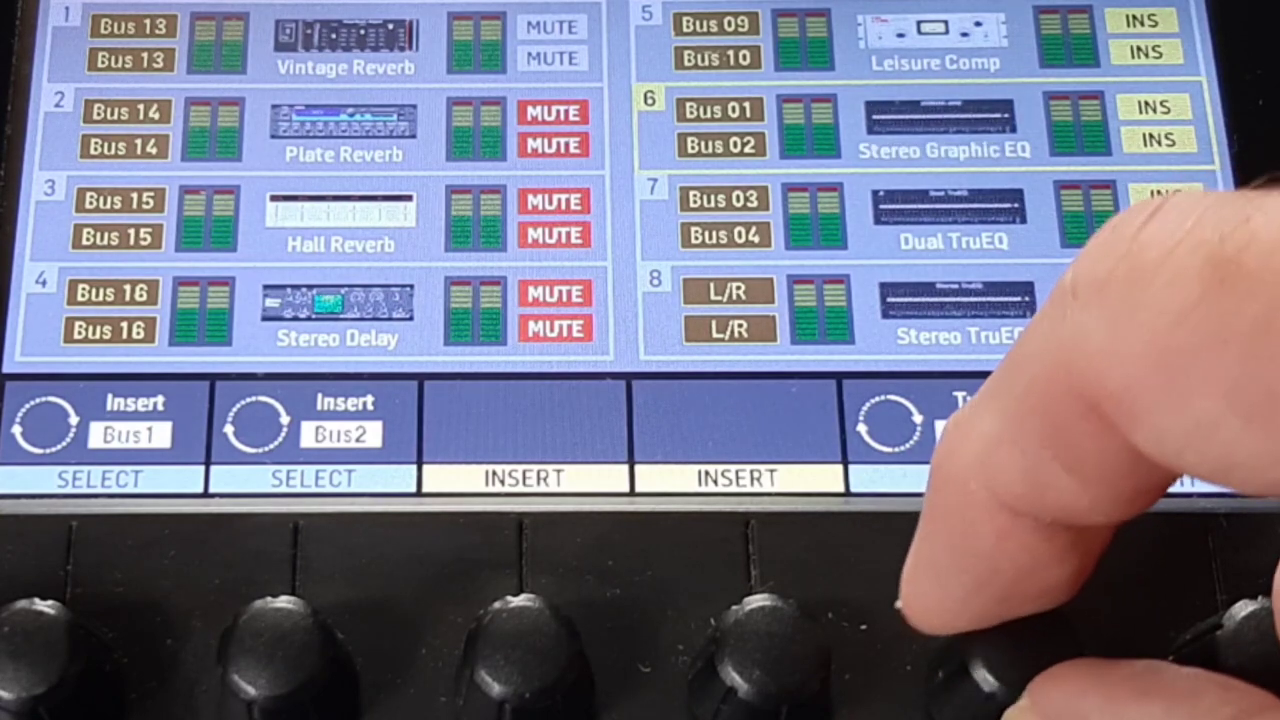
{"action": "scroll", "coordinate": [990, 640], "scroll_direction": "down", "scroll_amount": 1}
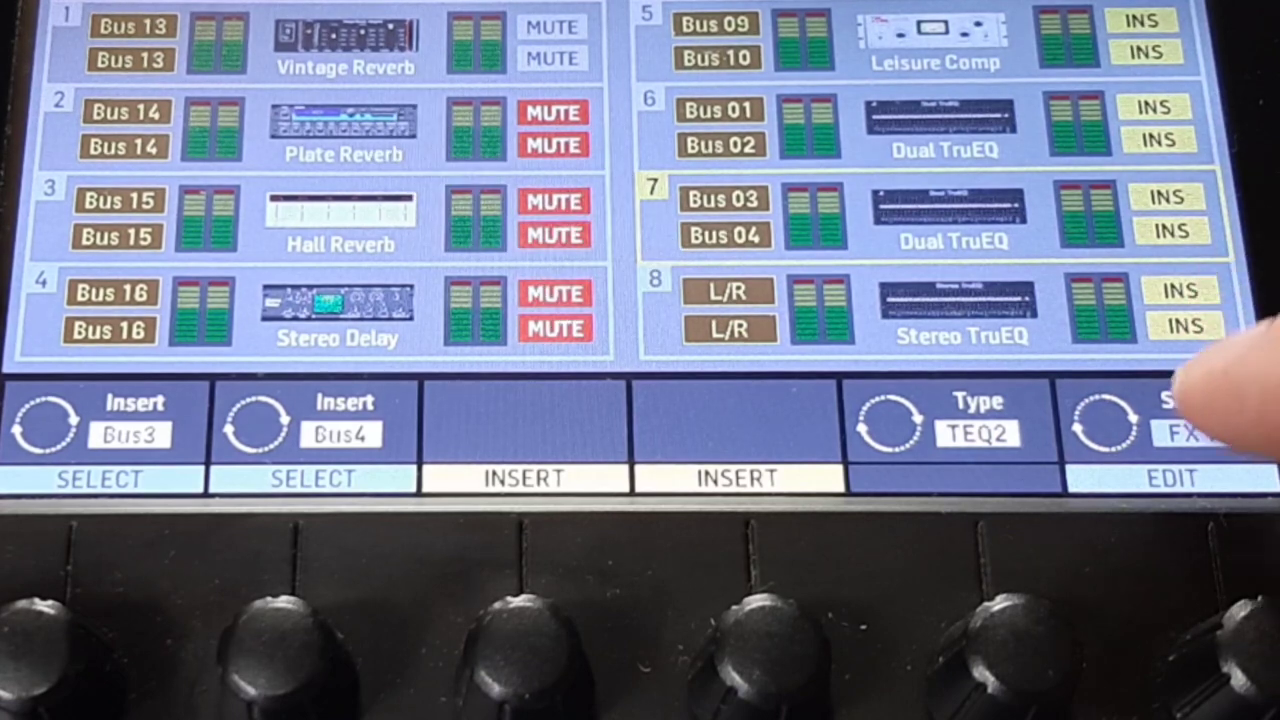
{"action": "scroll", "coordinate": [1000, 640], "scroll_direction": "down", "scroll_amount": 1}
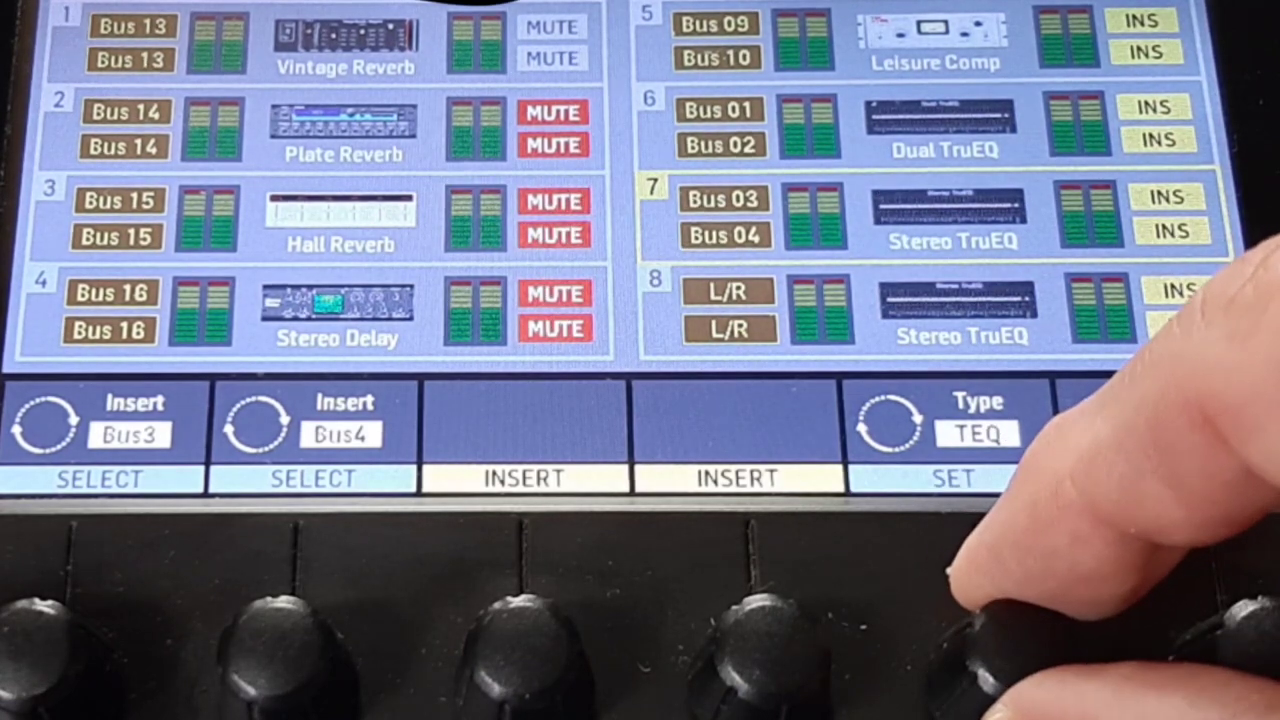
{"action": "scroll", "coordinate": [1000, 640], "scroll_direction": "up", "scroll_amount": 2}
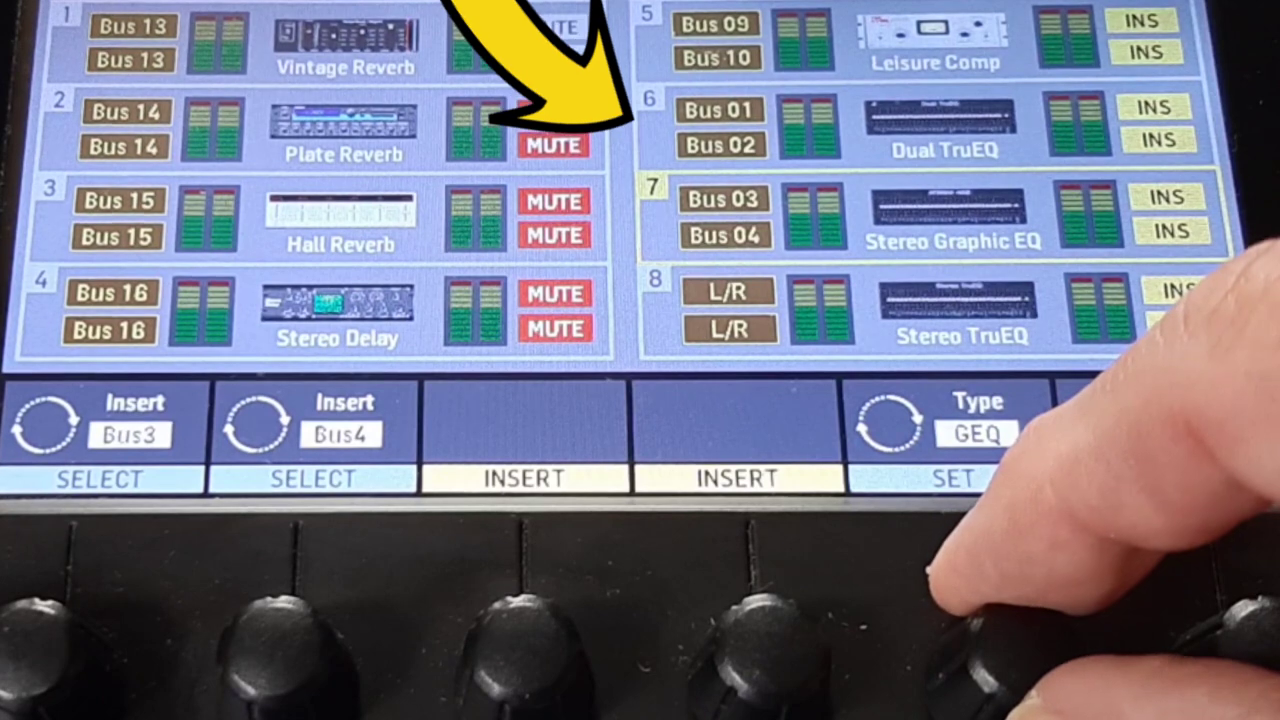
{"action": "scroll", "coordinate": [1000, 640], "scroll_direction": "down", "scroll_amount": 1}
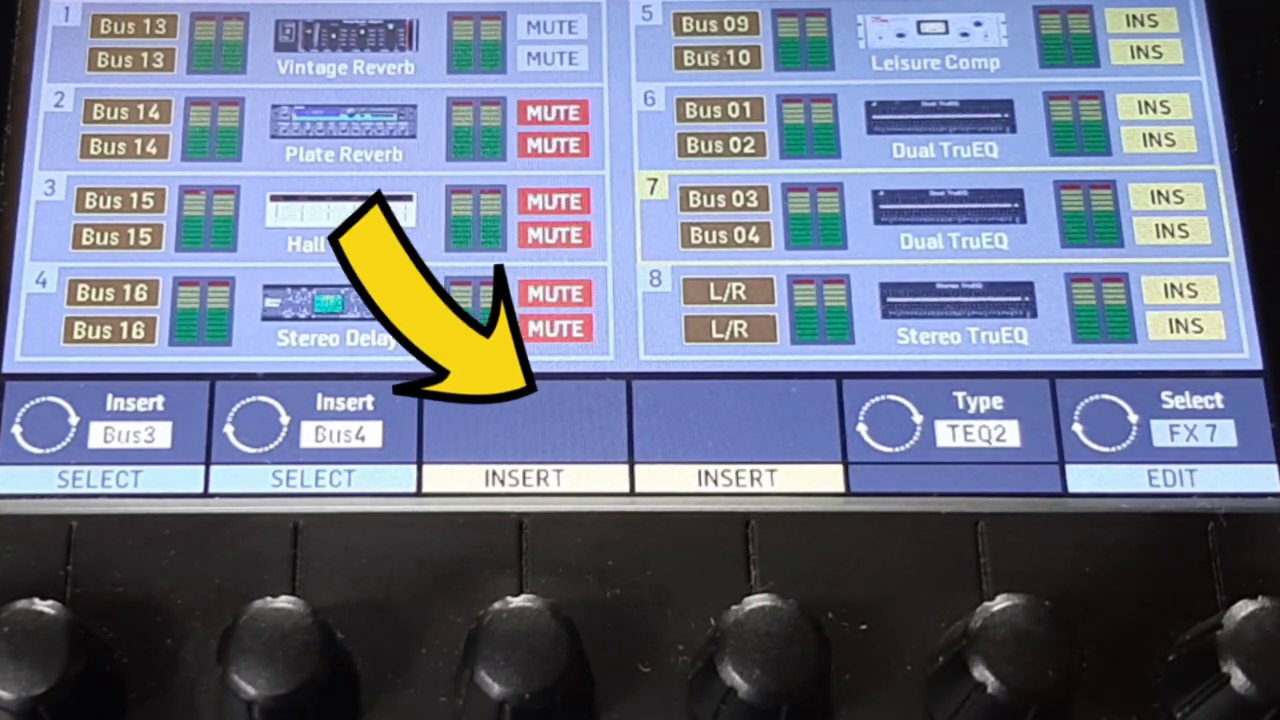
Scroll to Bus 1's Link button and request the Bus 1/Bus 2 stereo link
{"action": "scroll", "coordinate": [1240, 650], "scroll_direction": "down", "scroll_amount": 1}
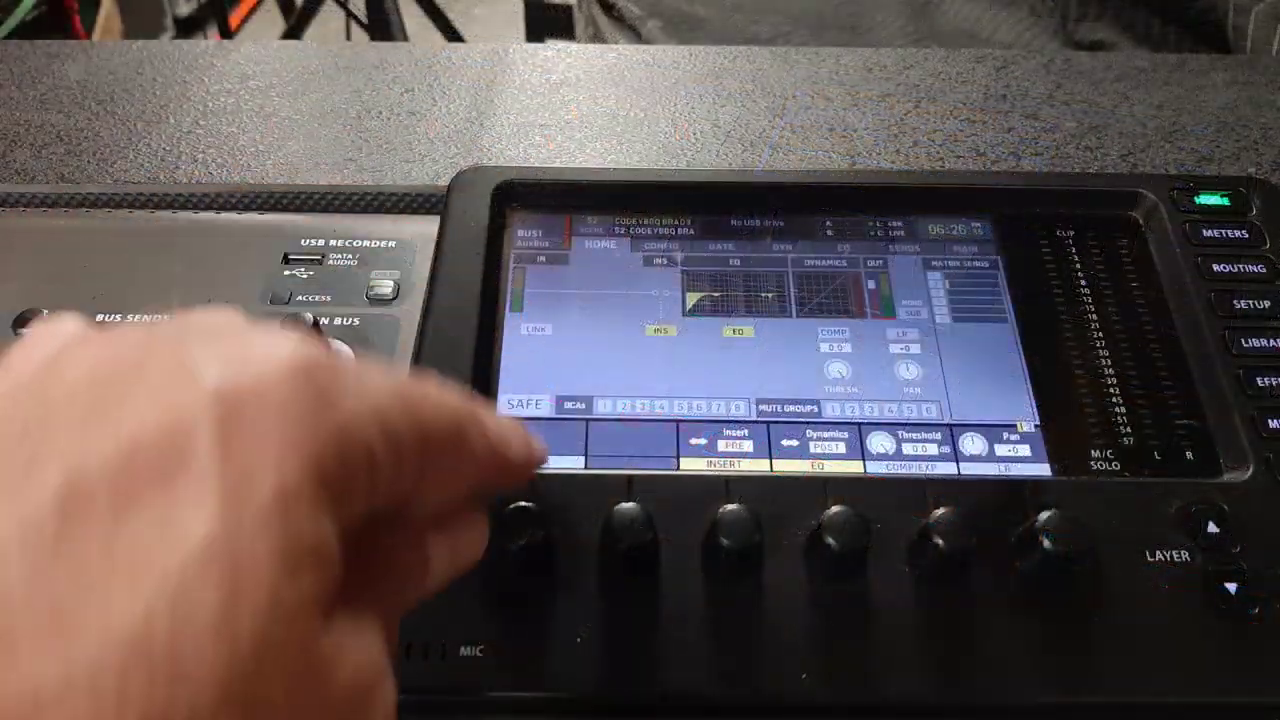
{"action": "left_click", "coordinate": [522, 520]}
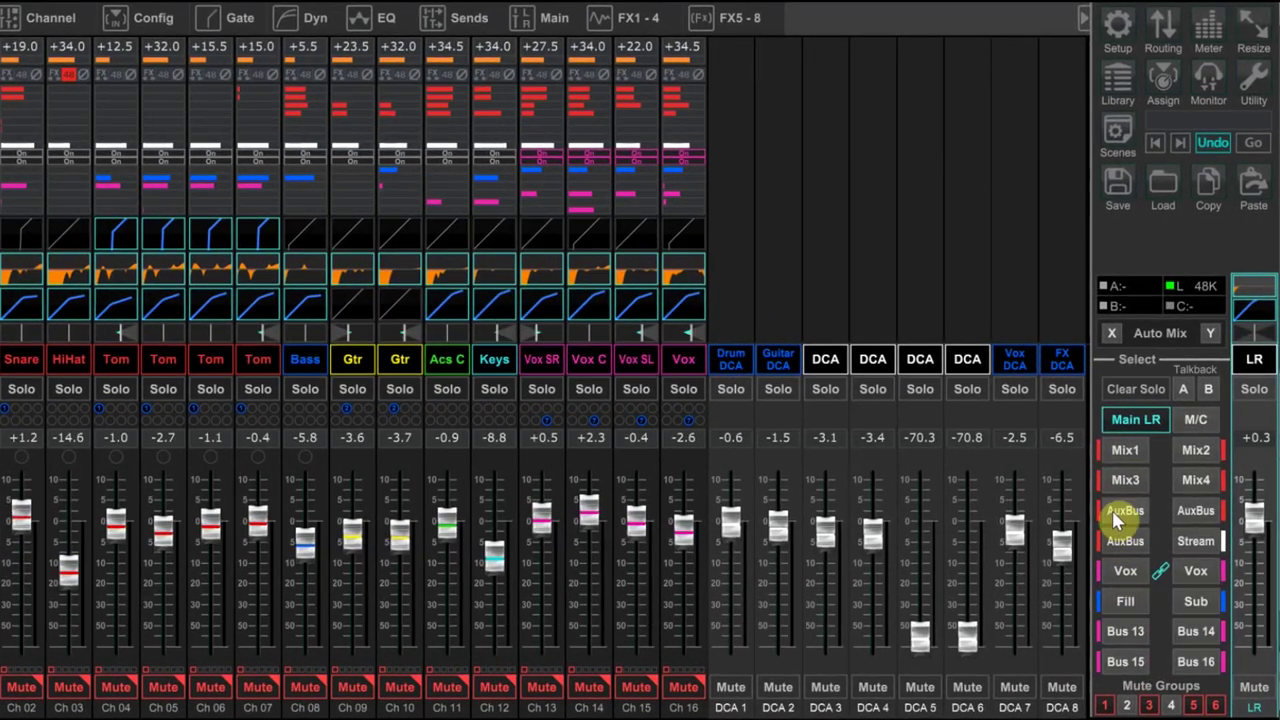
Stereo-link the AuxBus pair, MixBus 05 and MixBus 06, via its Config settings, confirming the LINK prompt
{"action": "left_click", "coordinate": [1117, 505]}
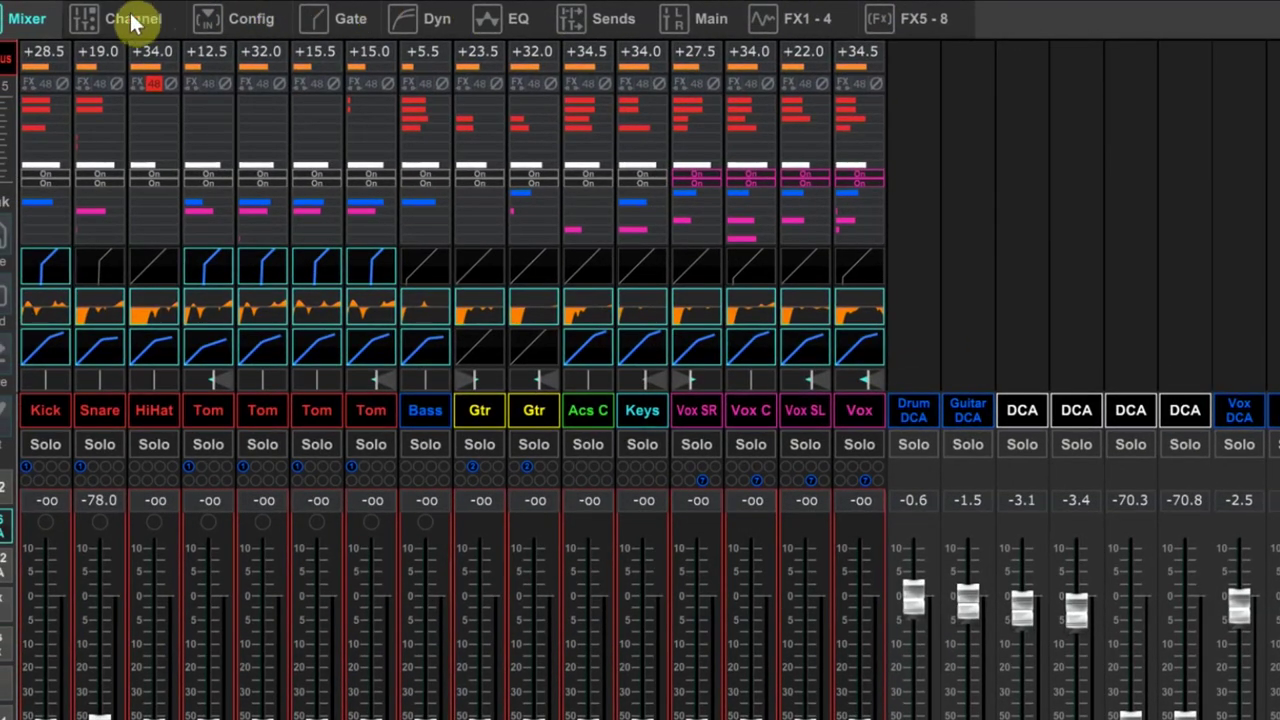
{"action": "left_click", "coordinate": [47, 23]}
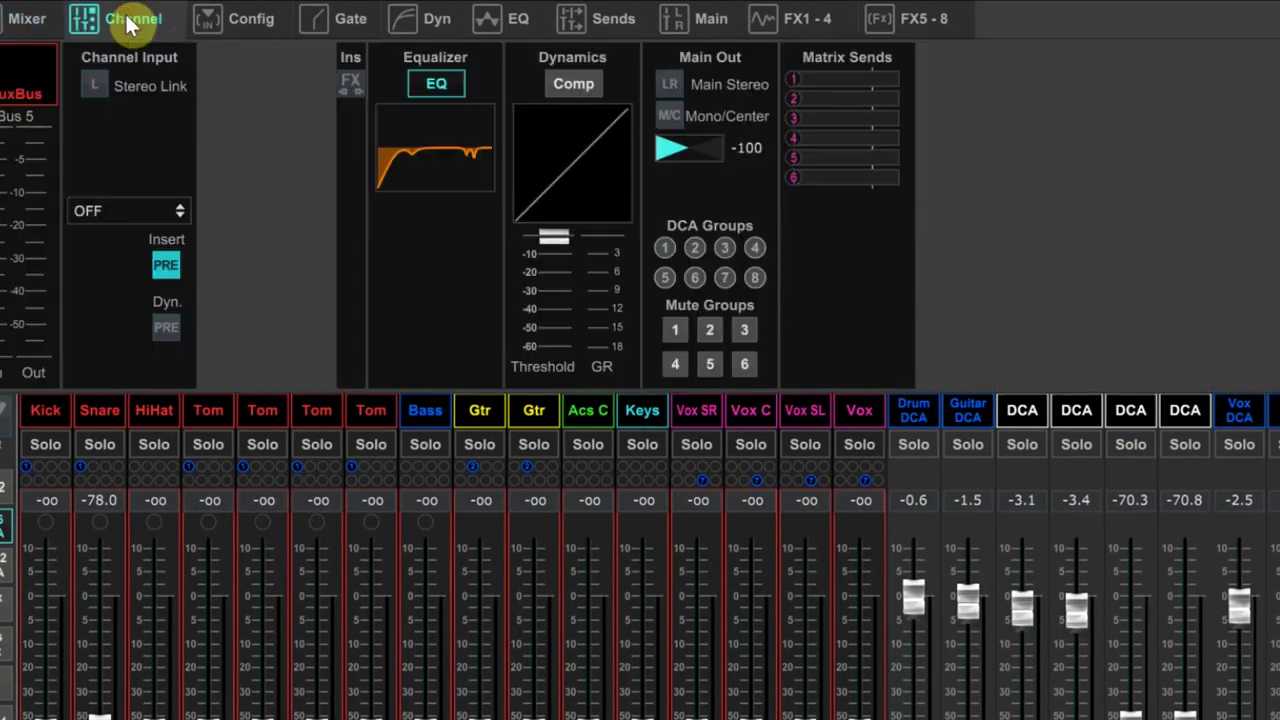
{"action": "left_click", "coordinate": [96, 87]}
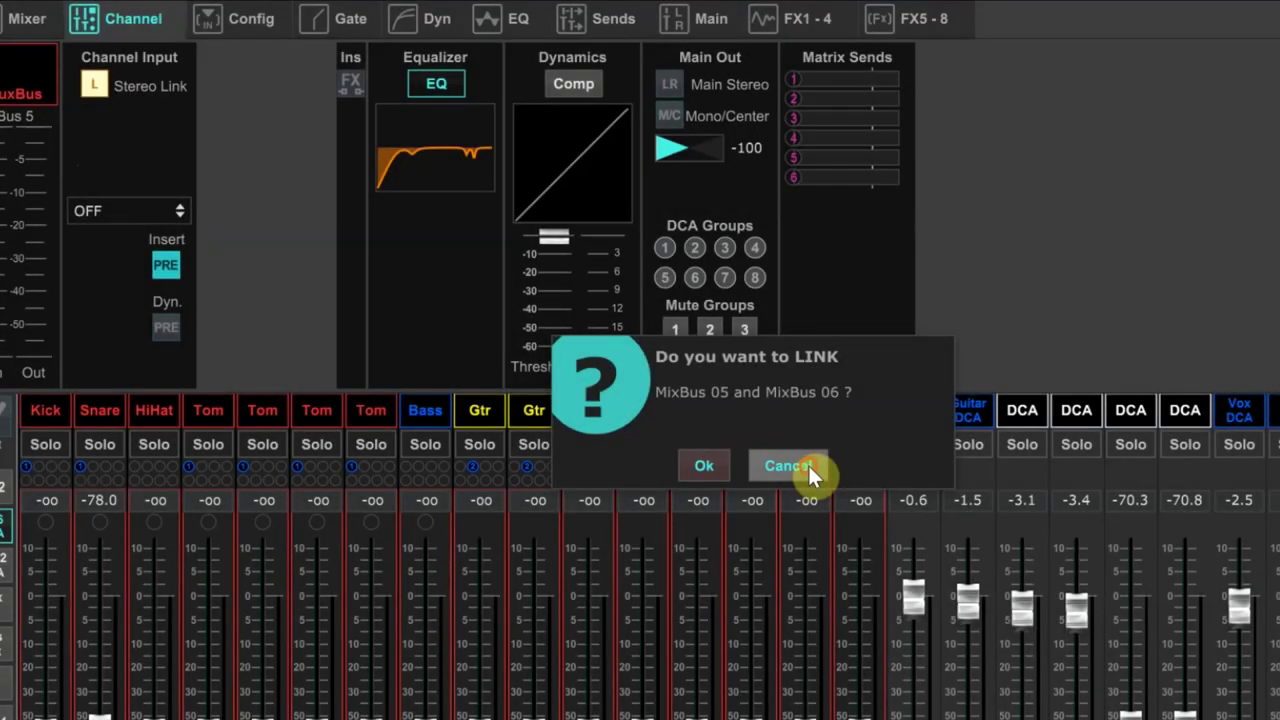
{"action": "left_click", "coordinate": [805, 465]}
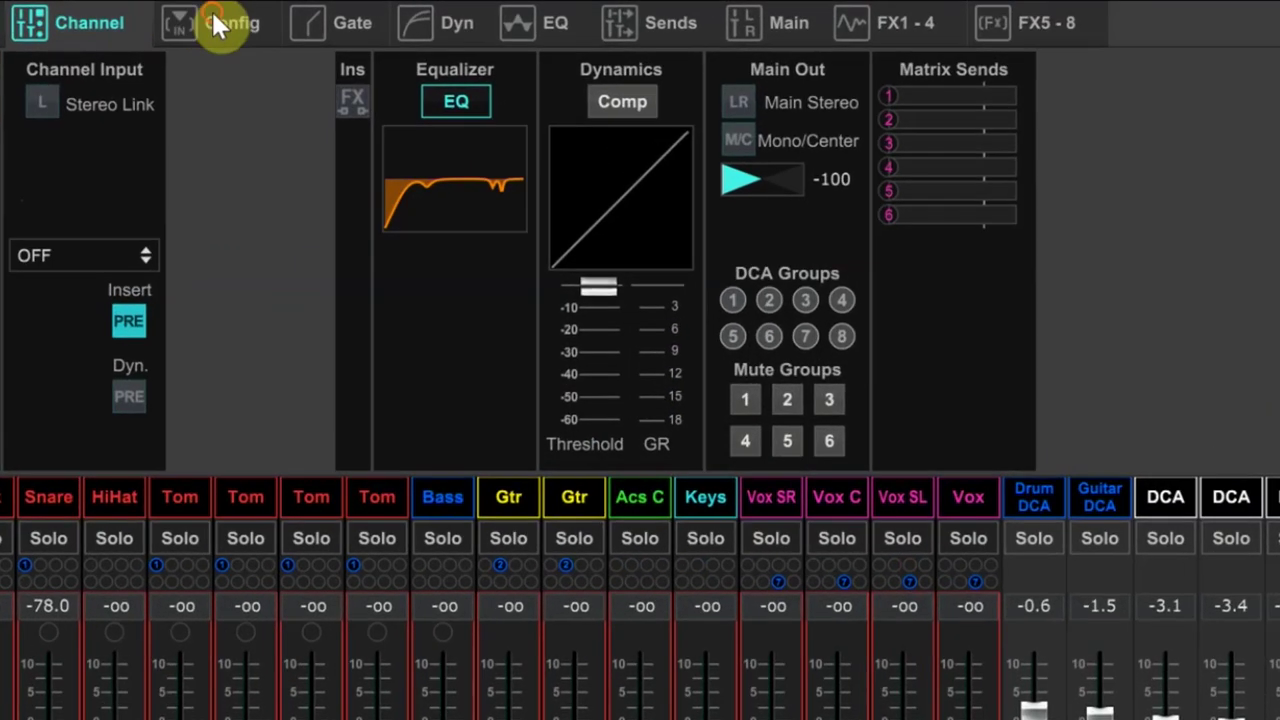
{"action": "left_click", "coordinate": [200, 17]}
{"action": "left_click", "coordinate": [70, 104]}
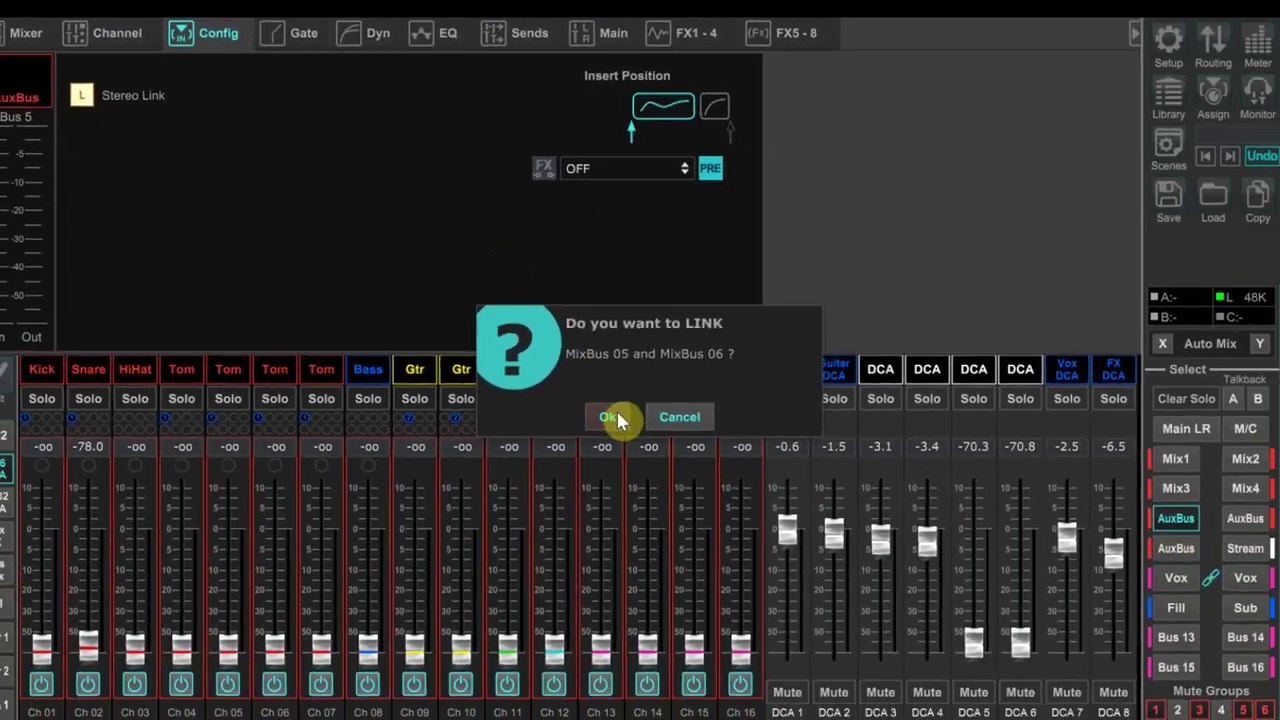
{"action": "left_click", "coordinate": [757, 545]}
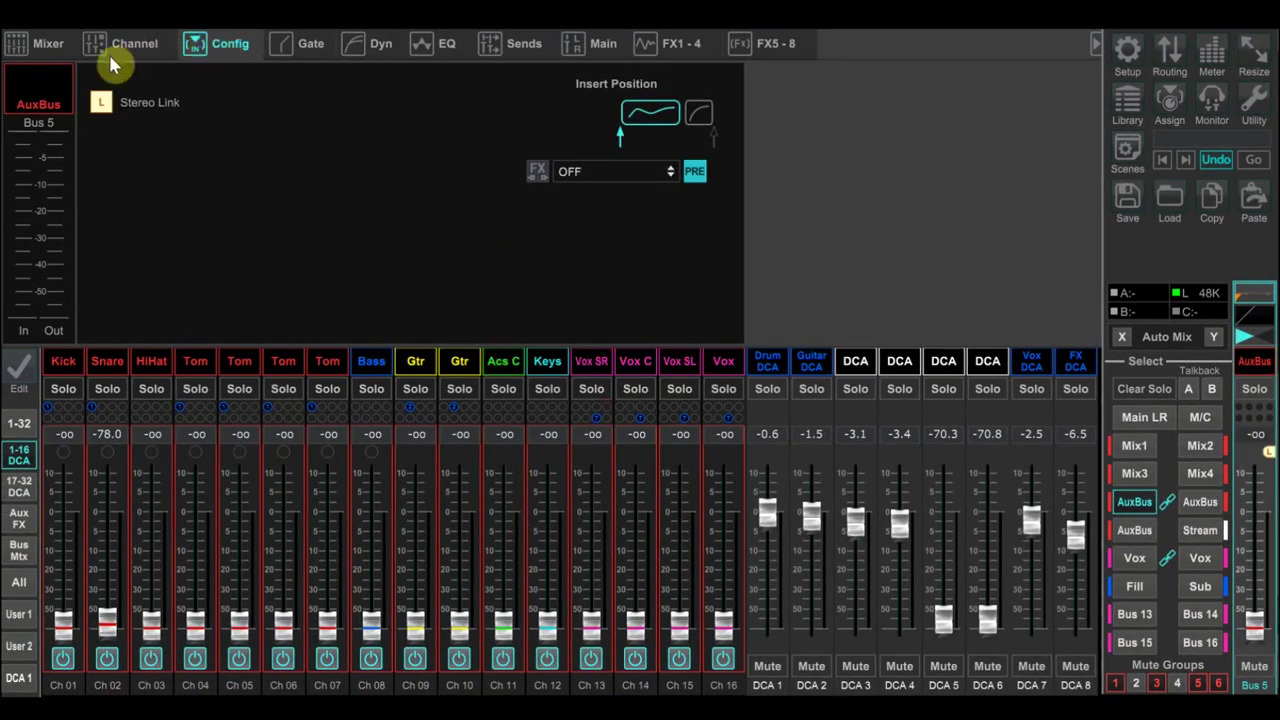